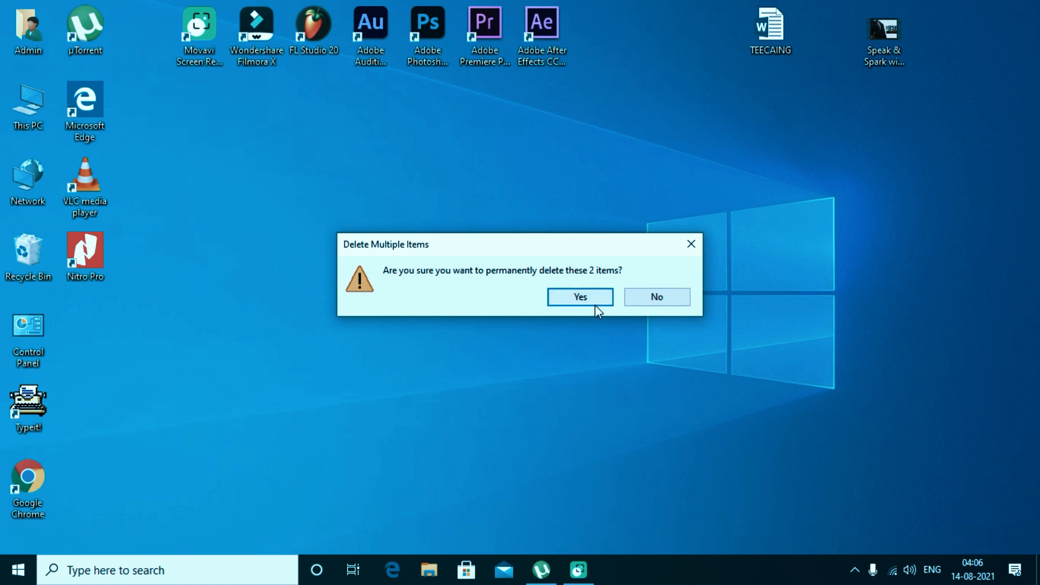
# - View the contents of the Admin user's Downloads folder and minimize the window
pyautogui.doubleClick(38, 36)
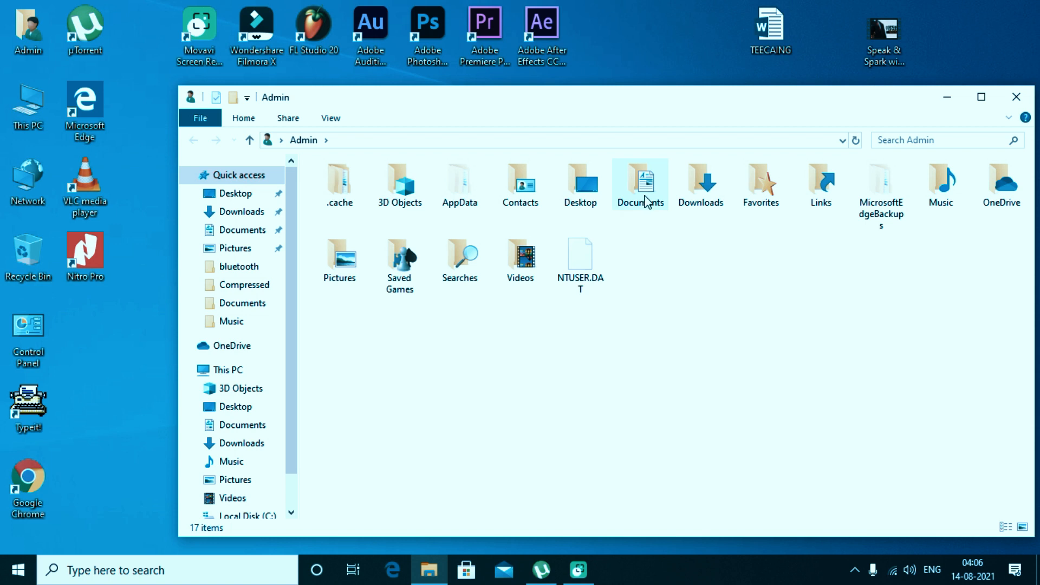
pyautogui.moveTo(714, 196)
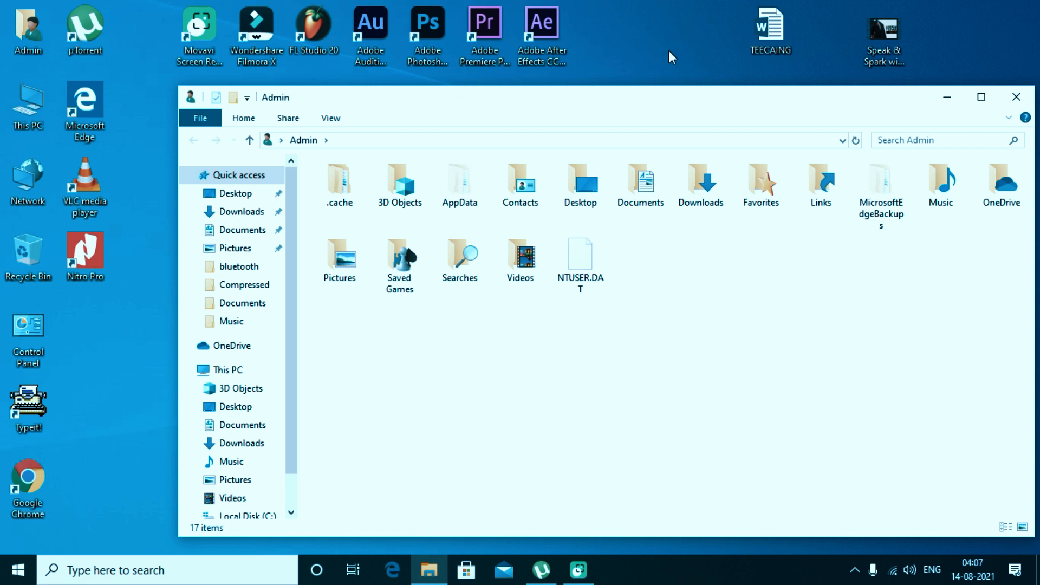
pyautogui.doubleClick(700, 183)
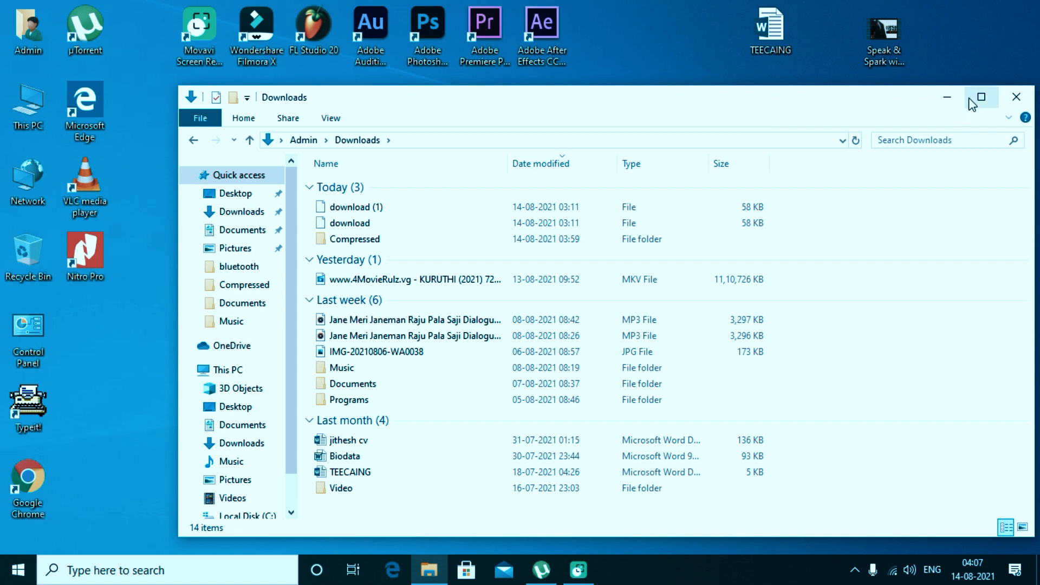
pyautogui.click(947, 97)
pyautogui.rightClick(553, 105)
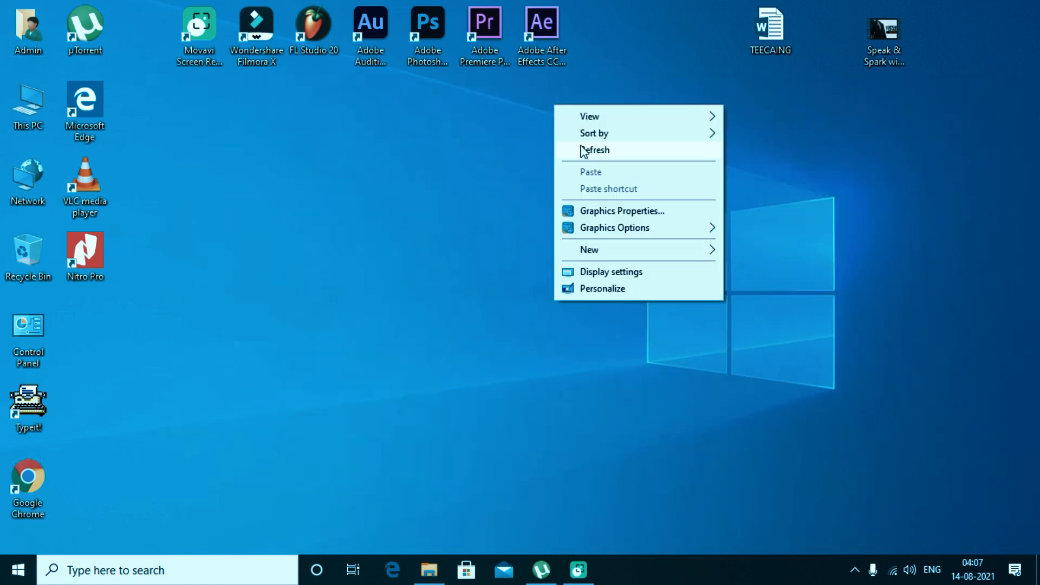
pyautogui.click(582, 149)
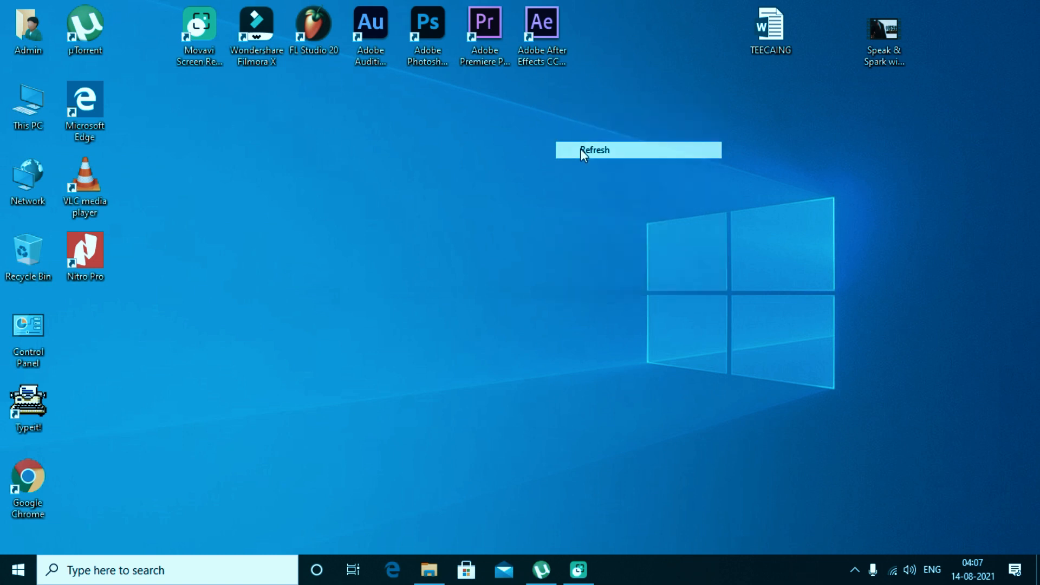
pyautogui.rightClick(541, 131)
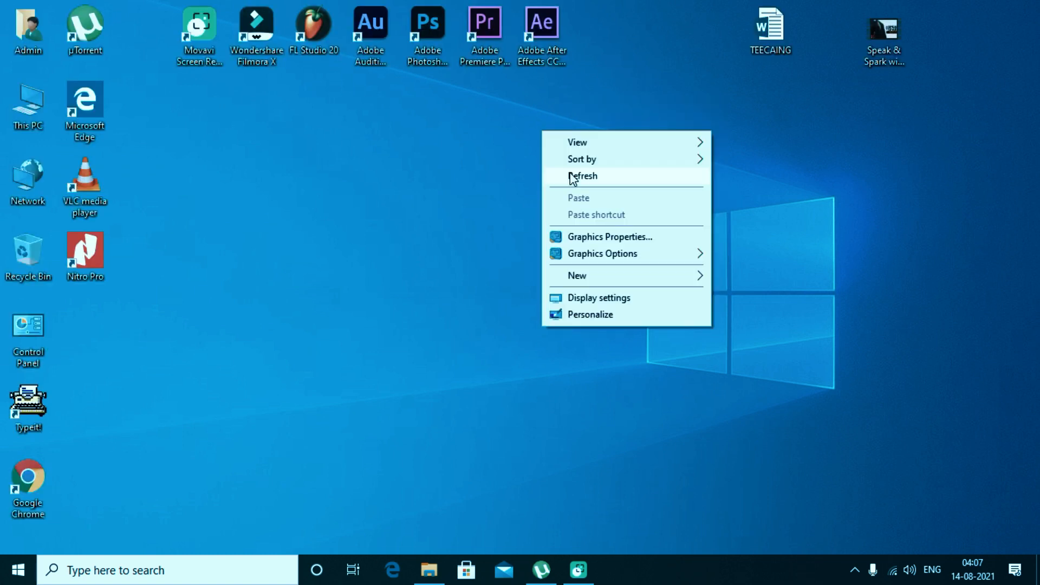
pyautogui.click(570, 176)
pyautogui.rightClick(562, 141)
pyautogui.click(593, 189)
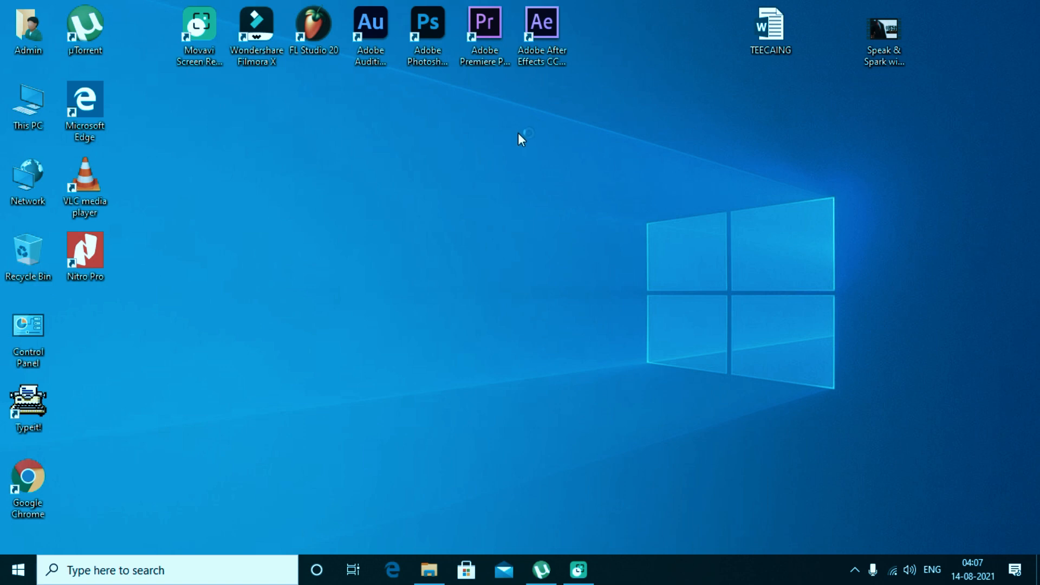
pyautogui.rightClick(518, 134)
pyautogui.click(548, 174)
# - View the contents of the Compressed folder inside the Admin user's Downloads folder and minimize the window
pyautogui.doubleClick(31, 40)
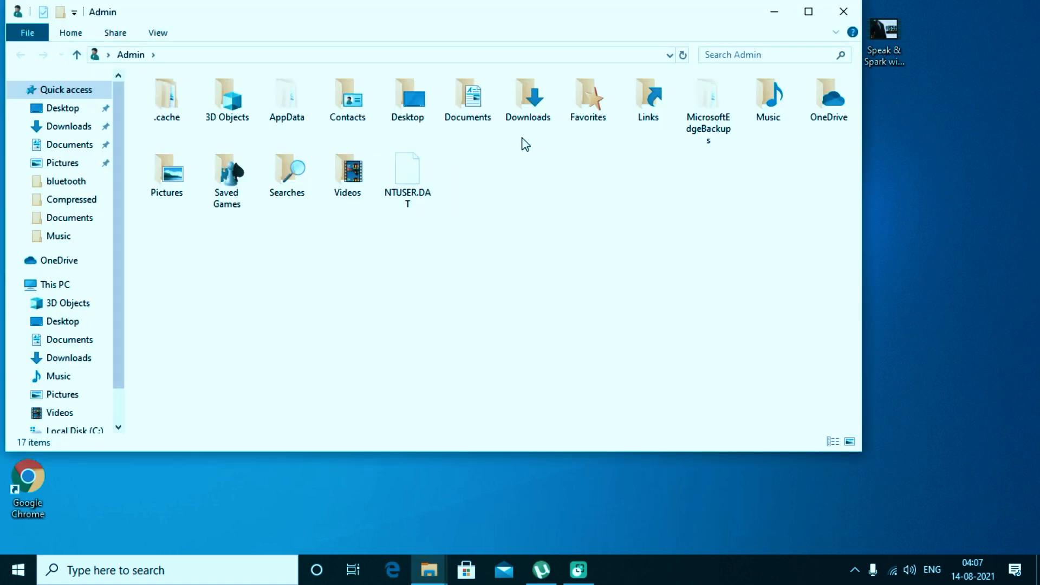
pyautogui.doubleClick(529, 100)
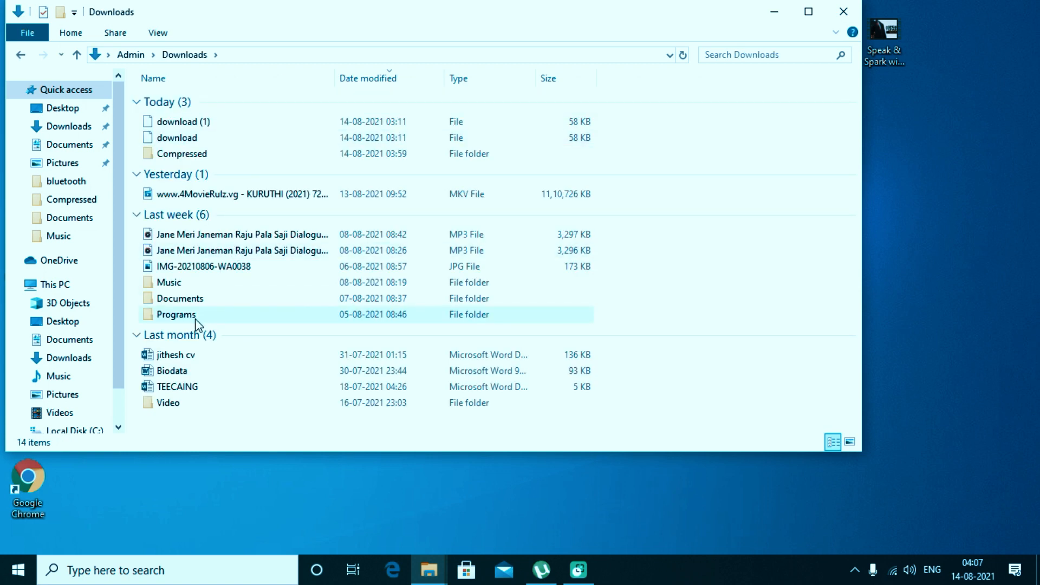
pyautogui.doubleClick(211, 155)
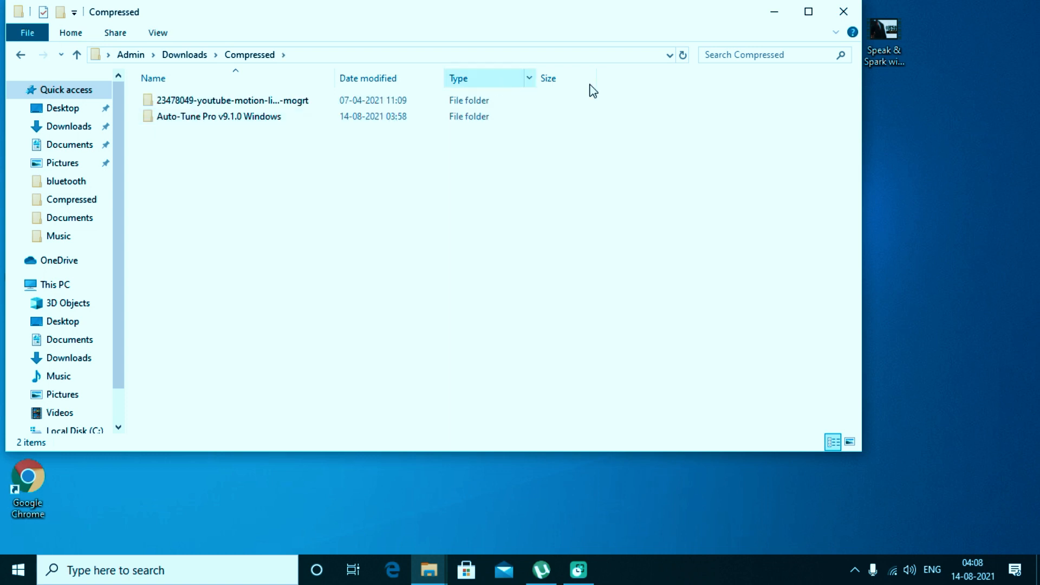
pyautogui.click(778, 14)
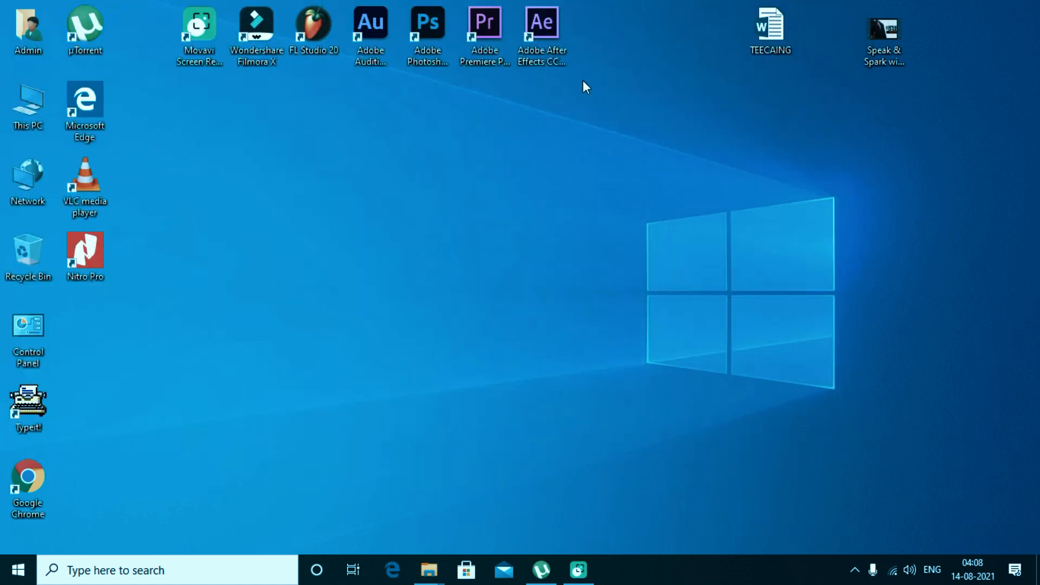
pyautogui.rightClick(582, 79)
pyautogui.click(607, 122)
pyautogui.rightClick(604, 97)
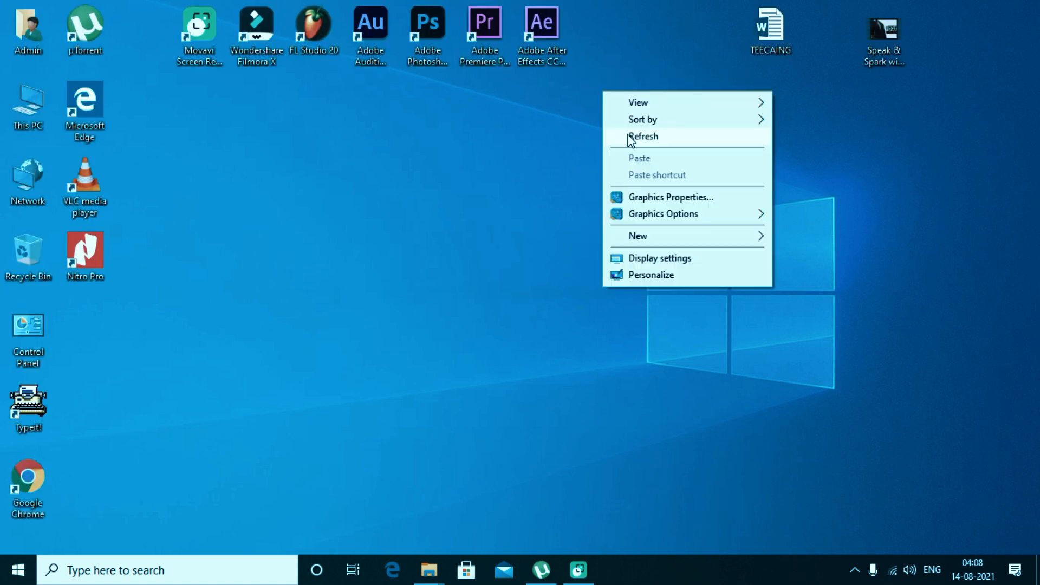
pyautogui.click(628, 136)
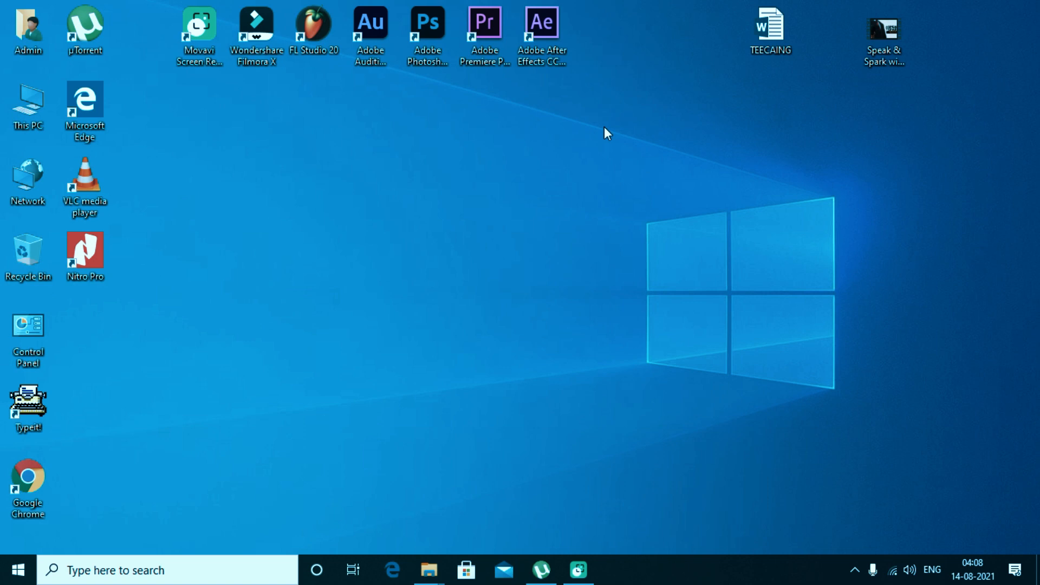
pyautogui.rightClick(605, 126)
pyautogui.click(646, 165)
# - Launch Adobe Audition 2021 from the desktop
pyautogui.click(379, 55)
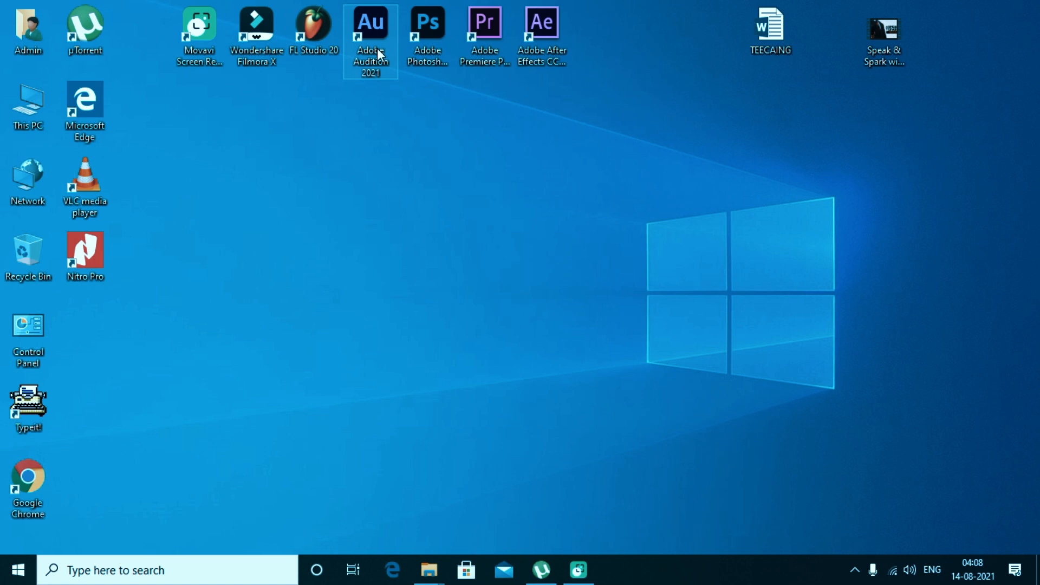
pyautogui.rightClick(362, 132)
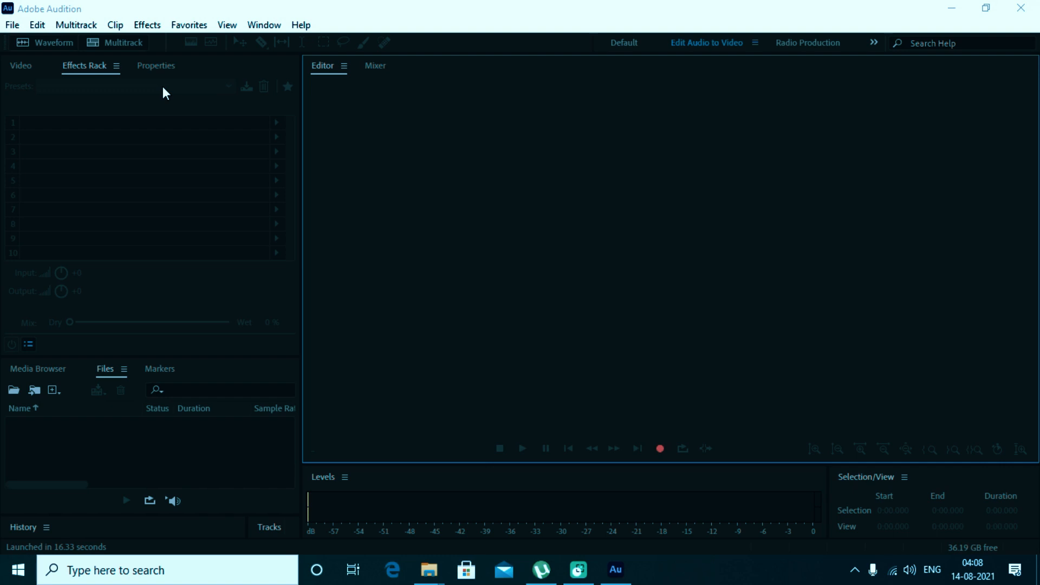
# - Check which Antares pitch-shift plug-ins are available among the VST 3 effects
pyautogui.click(146, 26)
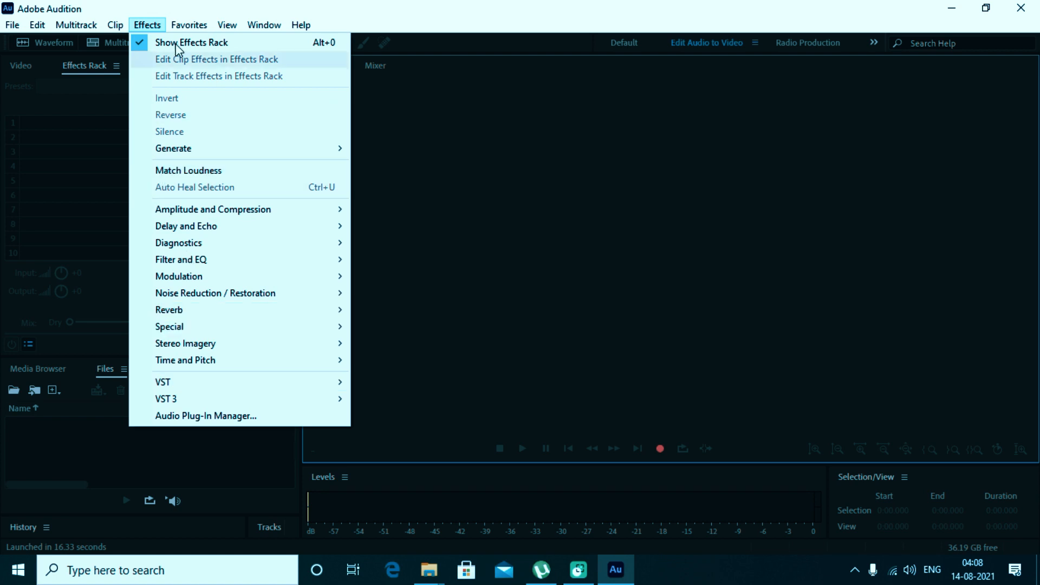
pyautogui.moveTo(190, 398)
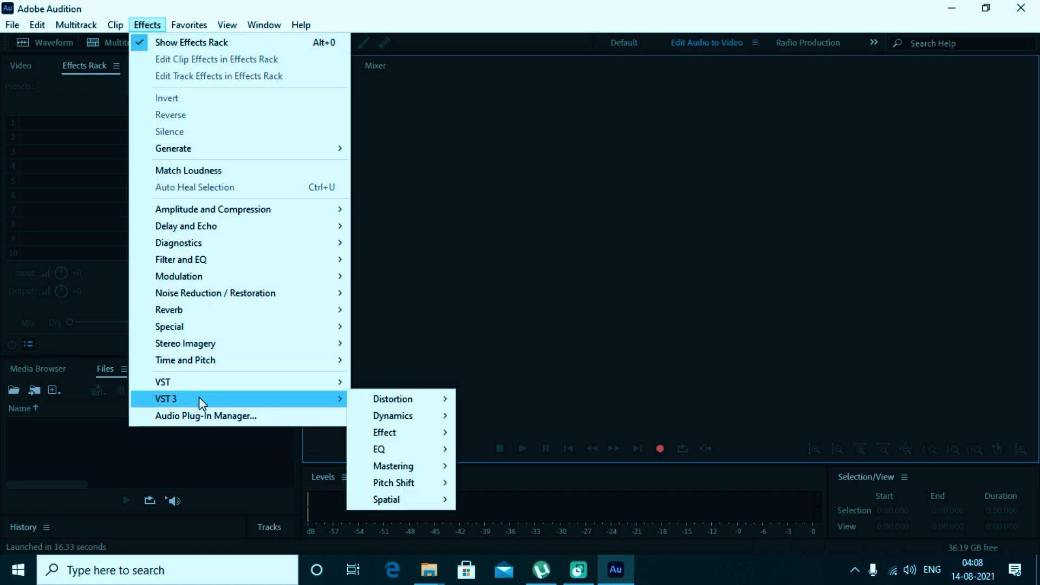
pyautogui.moveTo(387, 427)
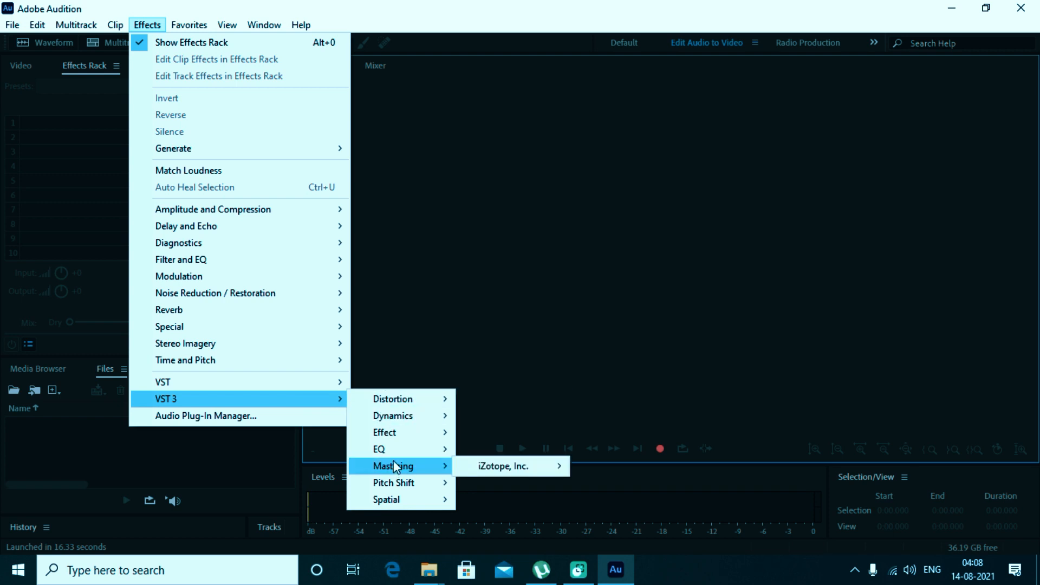
pyautogui.moveTo(409, 485)
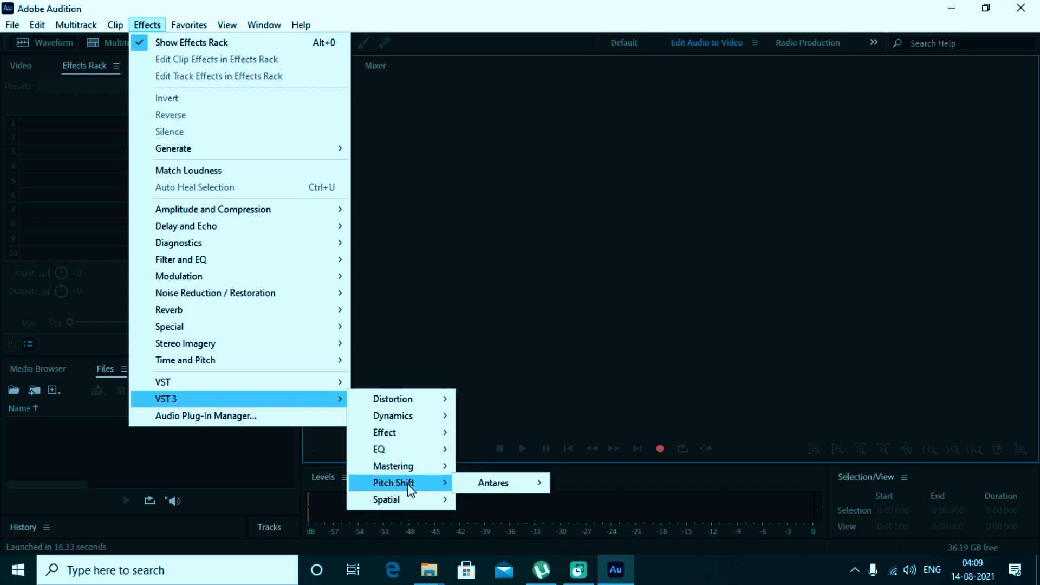
pyautogui.moveTo(502, 482)
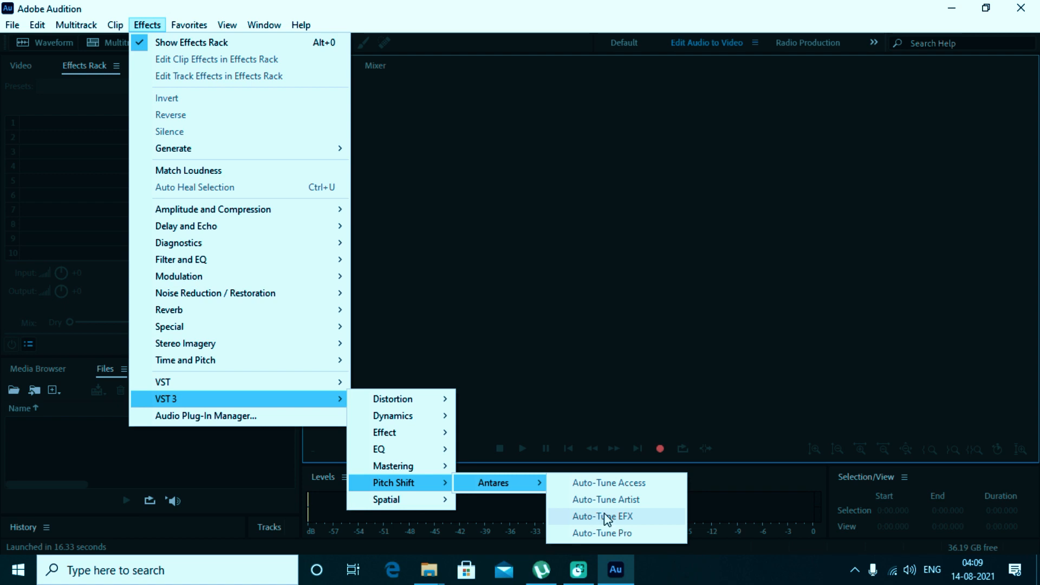
pyautogui.click(430, 181)
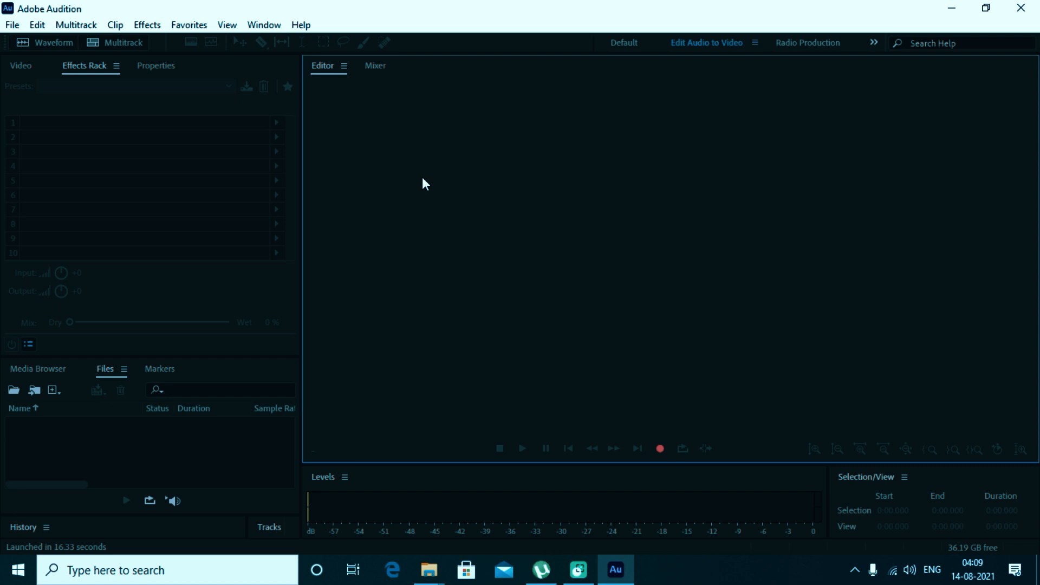
# - Create a multitrack session with a 48000 Hz sample rate, 32-bit float depth, stereo mix and no template
pyautogui.click(128, 45)
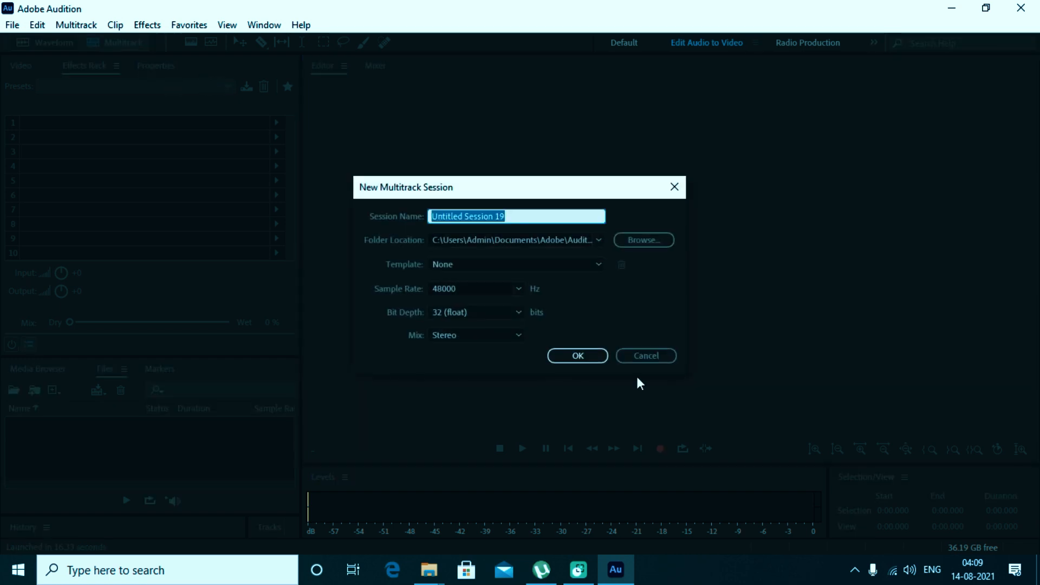
pyautogui.click(574, 356)
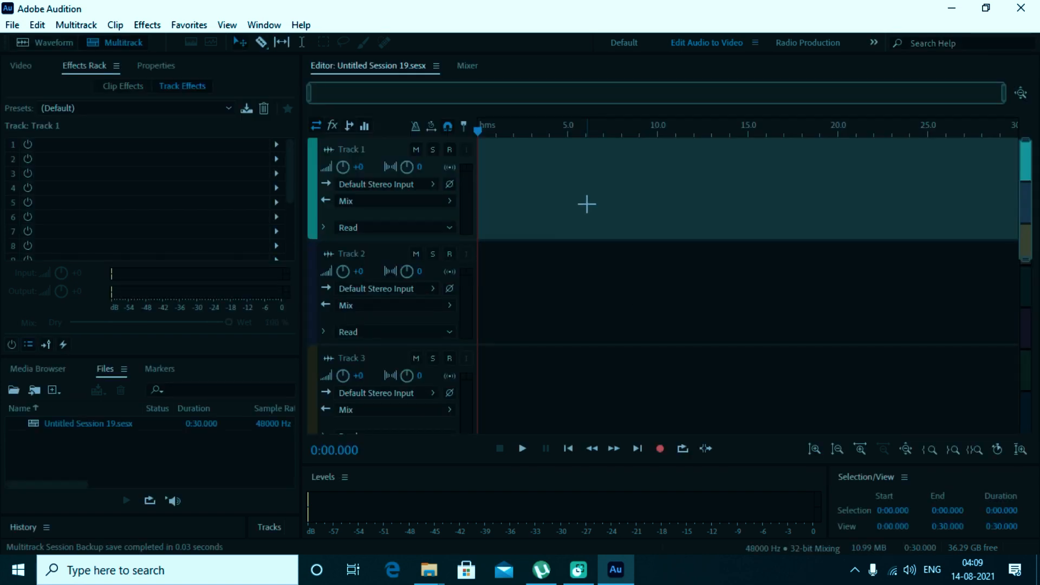
# - Arm Track 1 for recording and record about 27 seconds of audio from the default stereo input
pyautogui.click(449, 150)
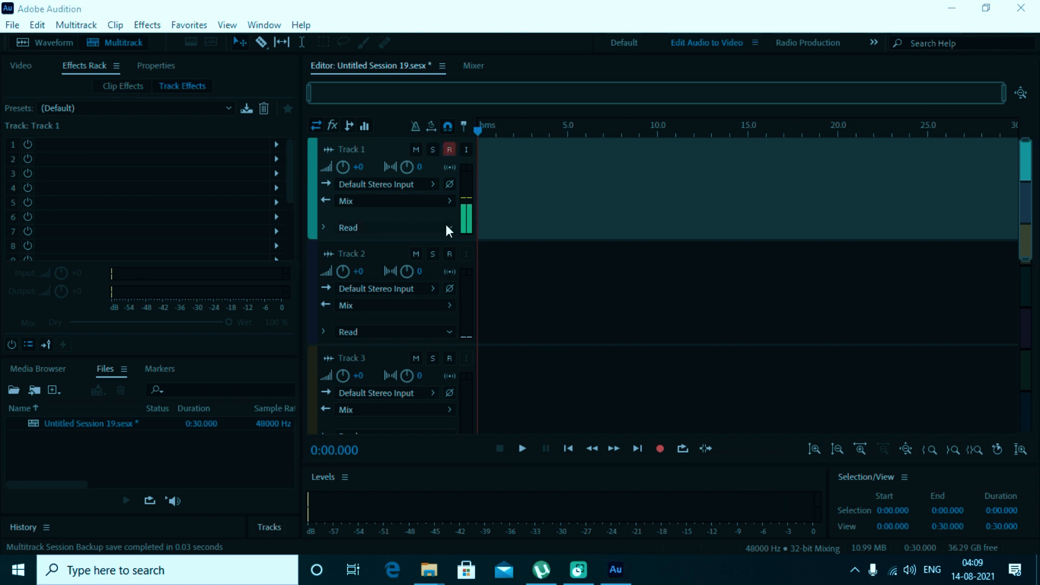
pyautogui.click(450, 151)
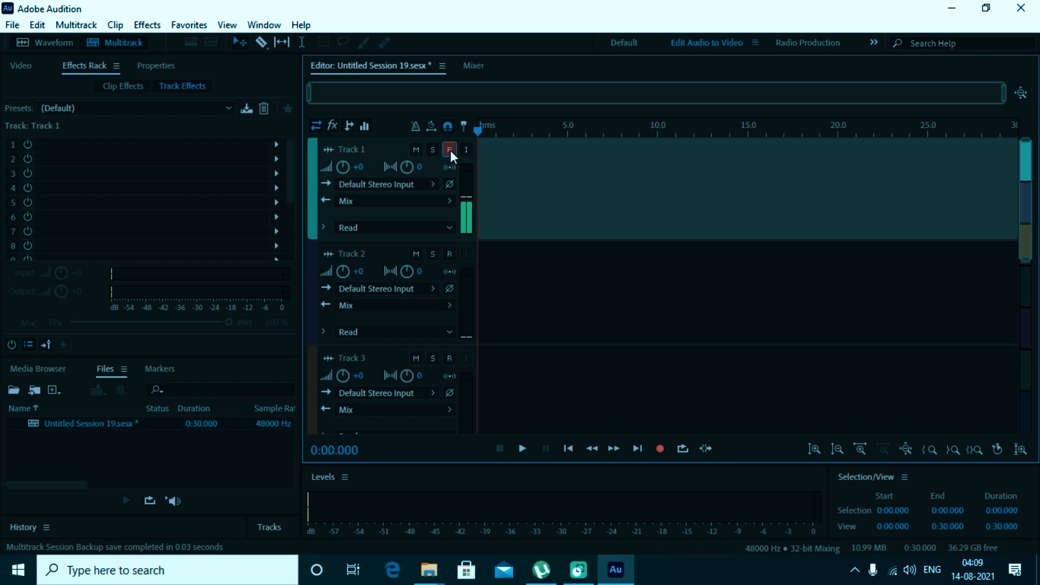
pyautogui.hotkey('shift', 'space')
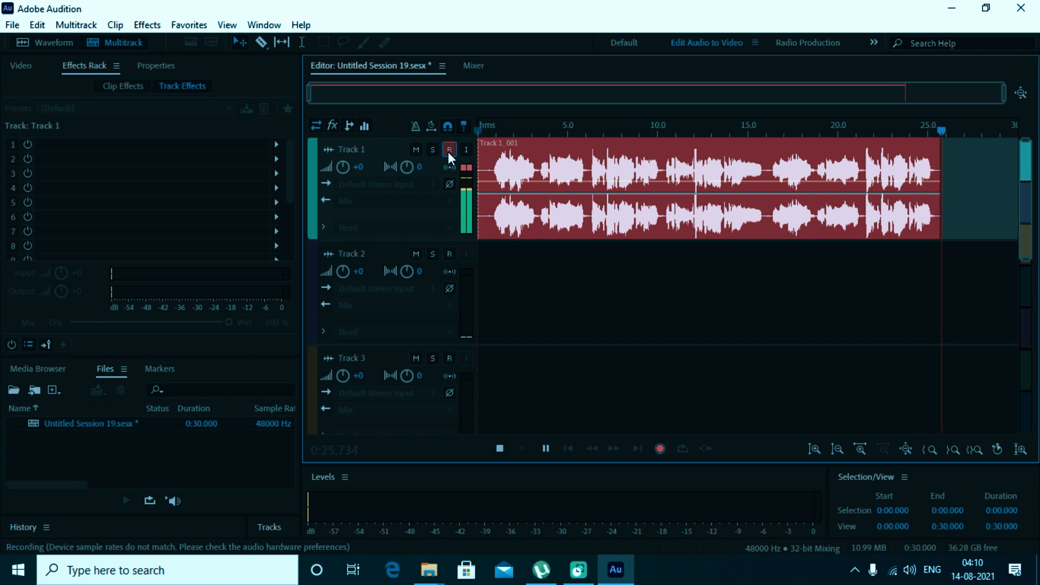
pyautogui.press('space')
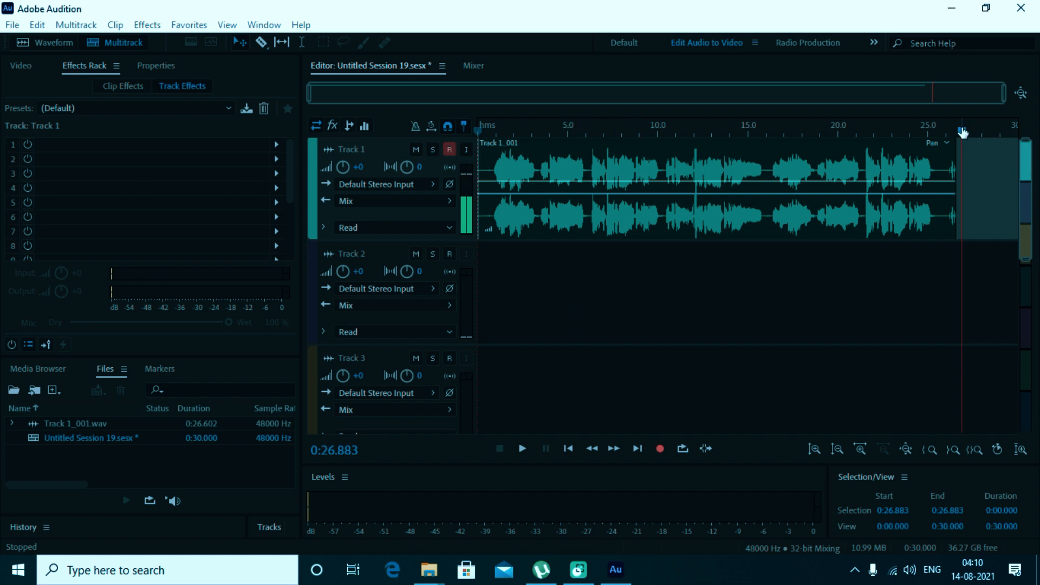
# - Open the Track 1 recording in the waveform editor and play it from about 1.5 to 6.2 seconds
pyautogui.moveTo(961, 130); pyautogui.dragTo(636, 149)
pyautogui.click(504, 131)
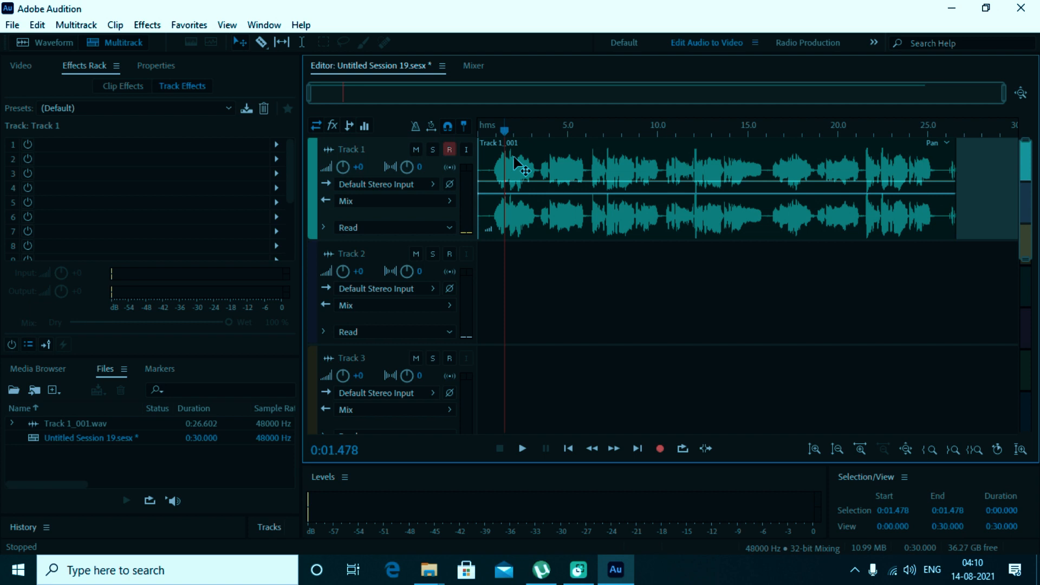
pyautogui.doubleClick(641, 184)
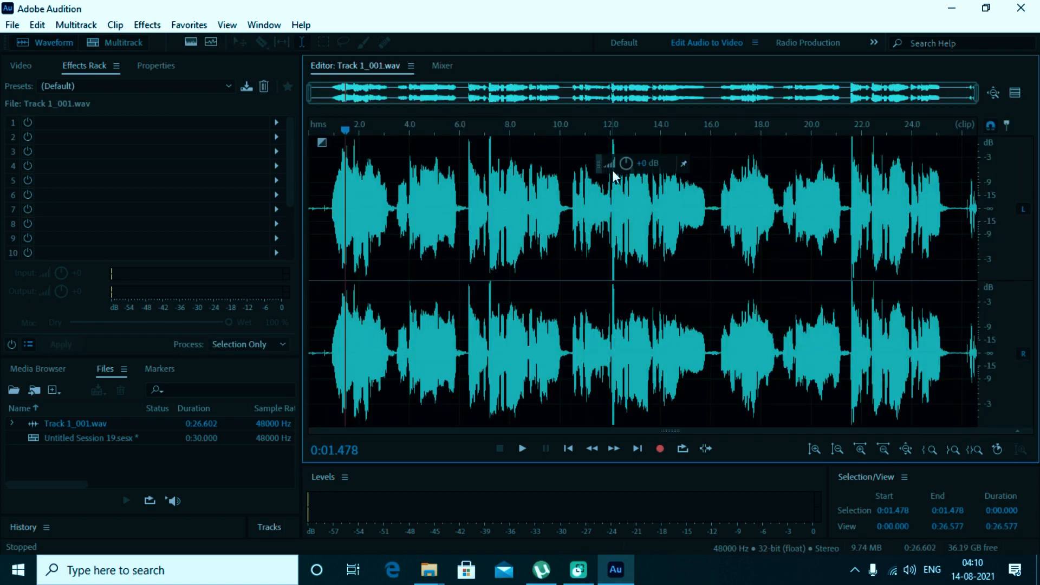
pyautogui.press('space')
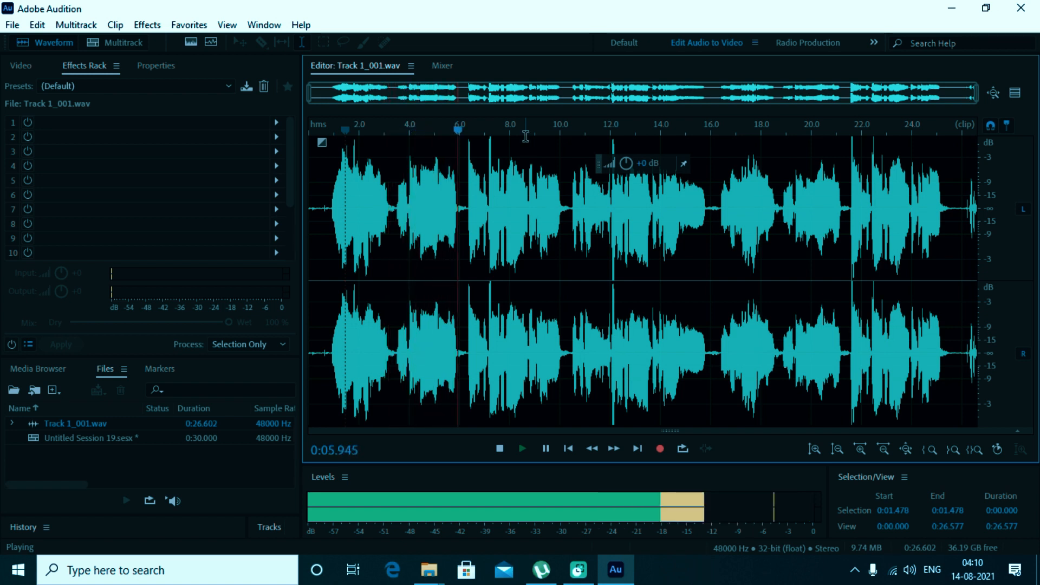
pyautogui.press('space')
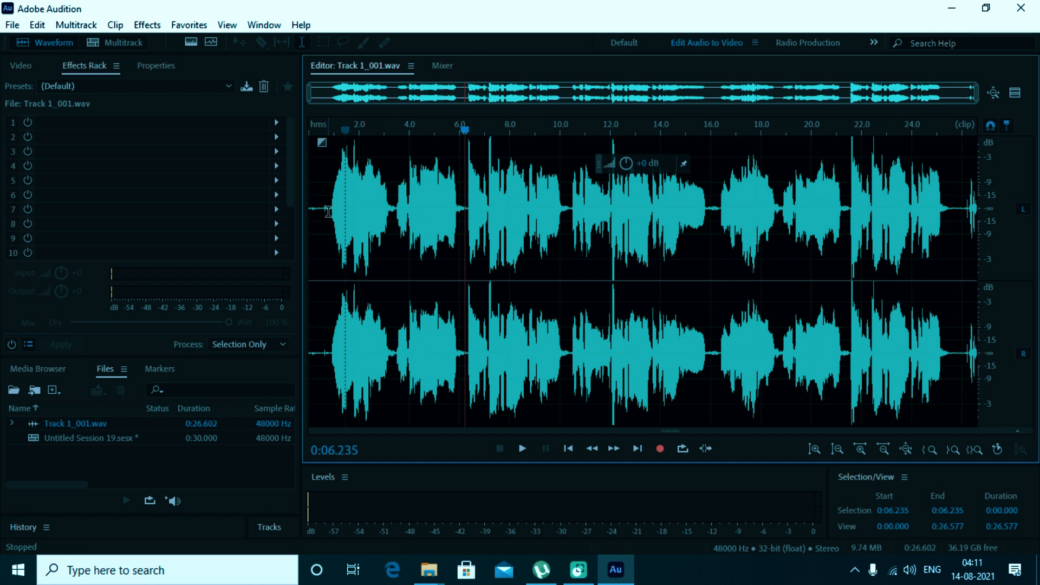
# - Select the Track 1 recording from about 0.9 to 16 seconds in the waveform editor
pyautogui.moveTo(328, 211); pyautogui.dragTo(309, 212)
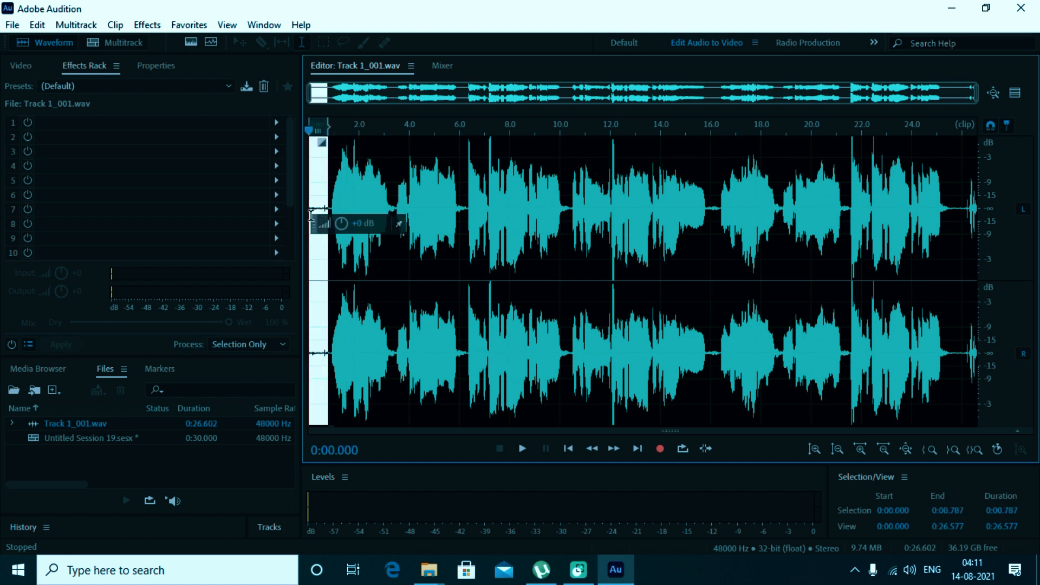
pyautogui.click(447, 200)
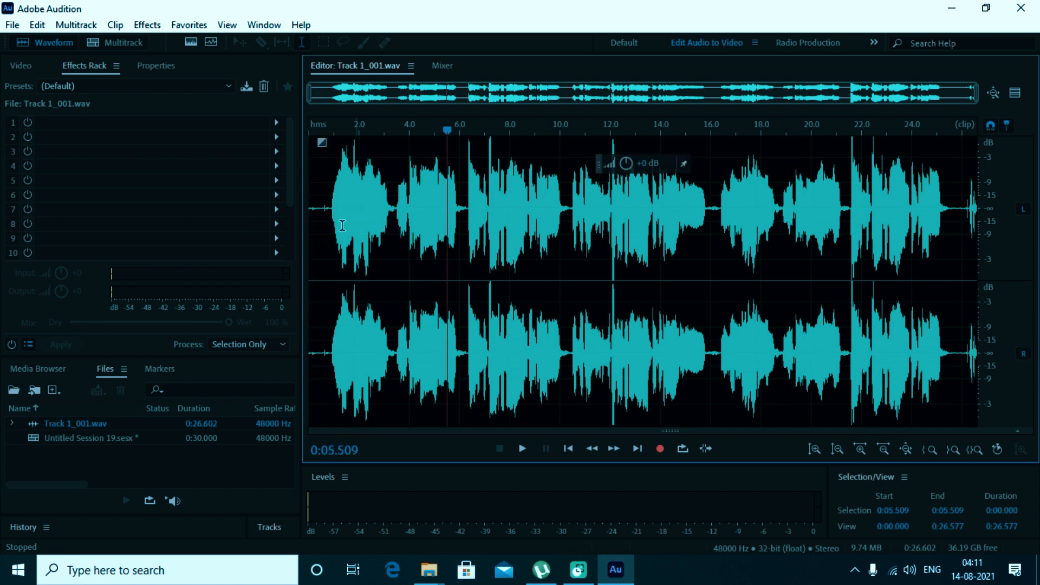
pyautogui.click(330, 226)
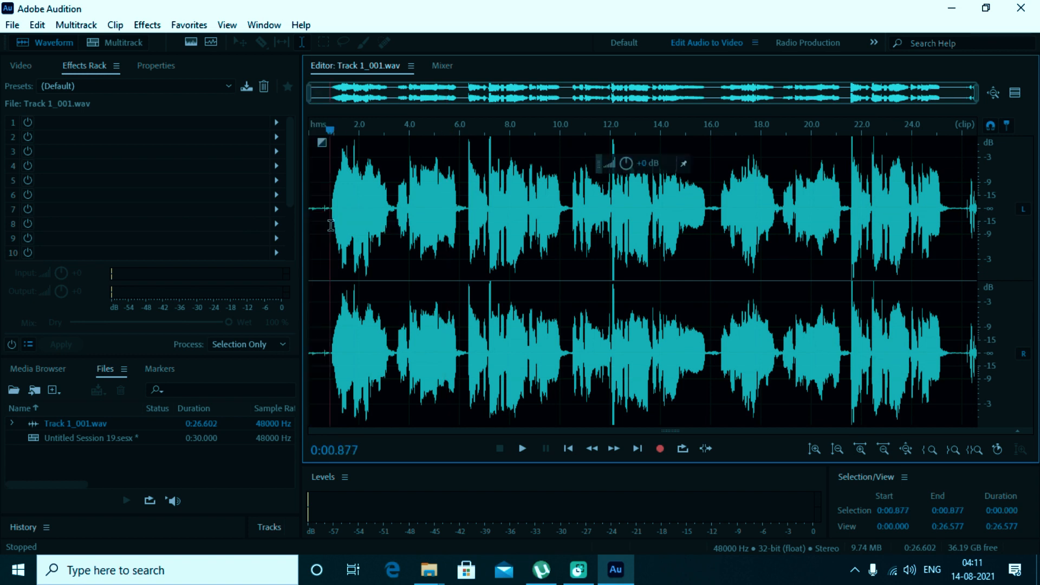
pyautogui.moveTo(330, 225); pyautogui.dragTo(715, 251)
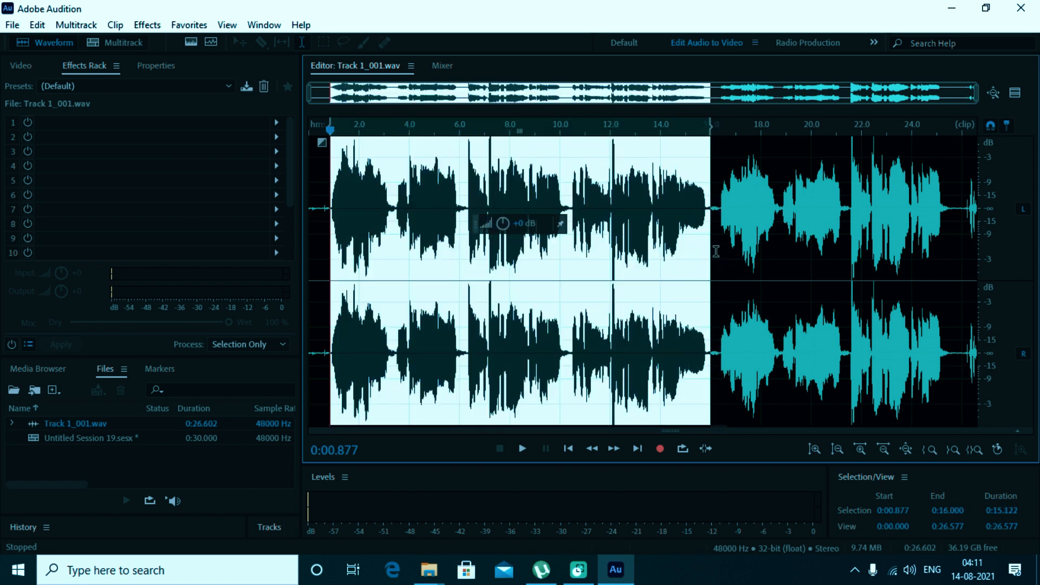
# - Open the Antares Auto-Tune Access VST 3 pitch-shift effect for the selected audio and move its window clear of the screen's lower area
pyautogui.click(147, 26)
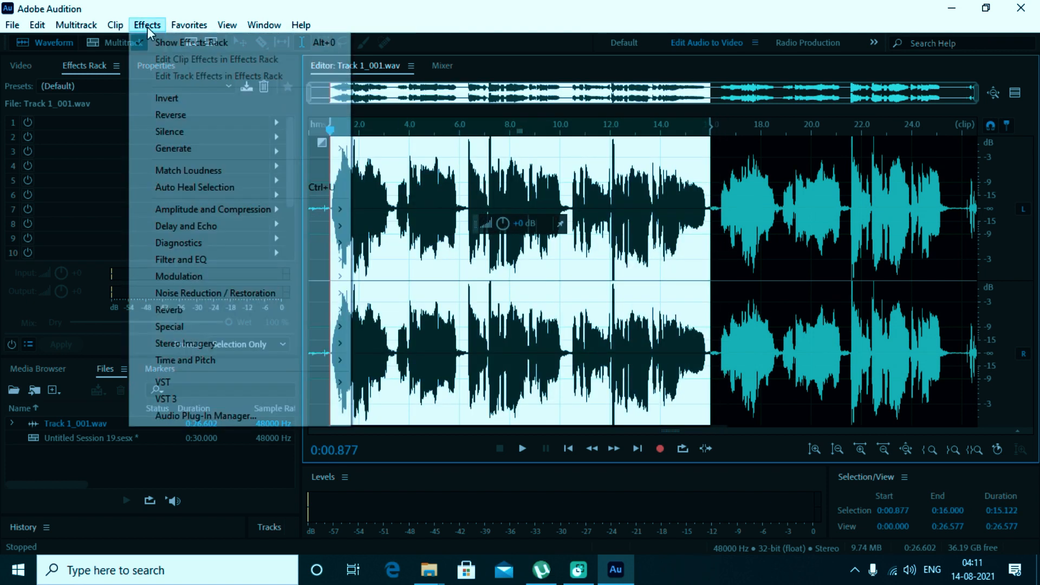
pyautogui.moveTo(202, 399)
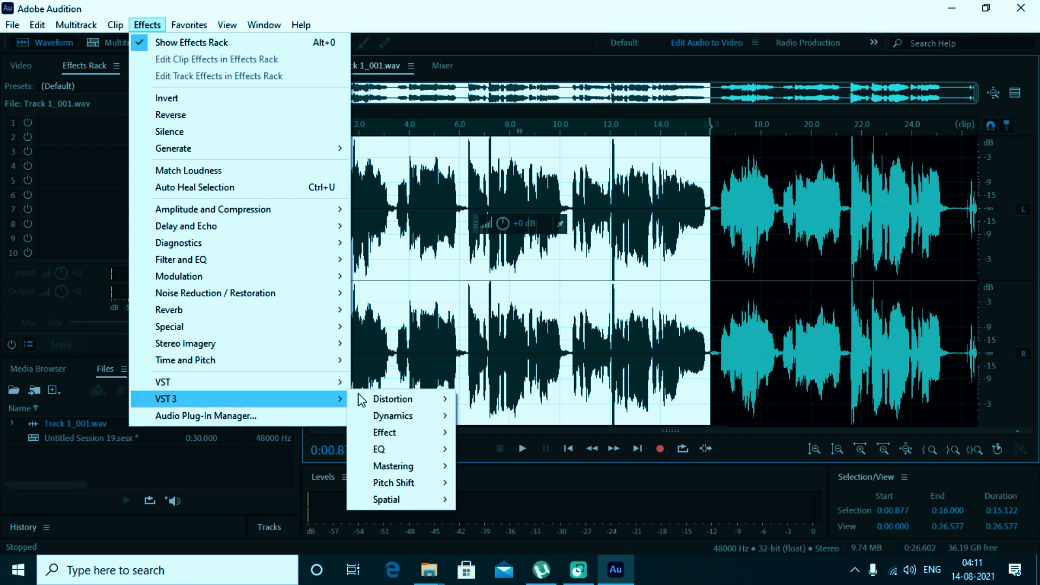
pyautogui.moveTo(410, 469)
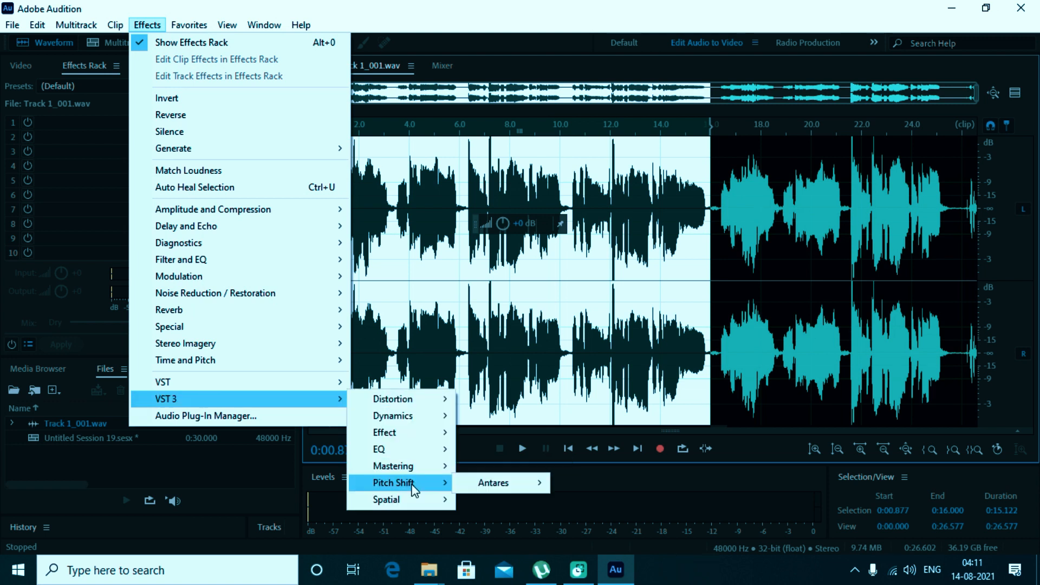
pyautogui.moveTo(509, 489)
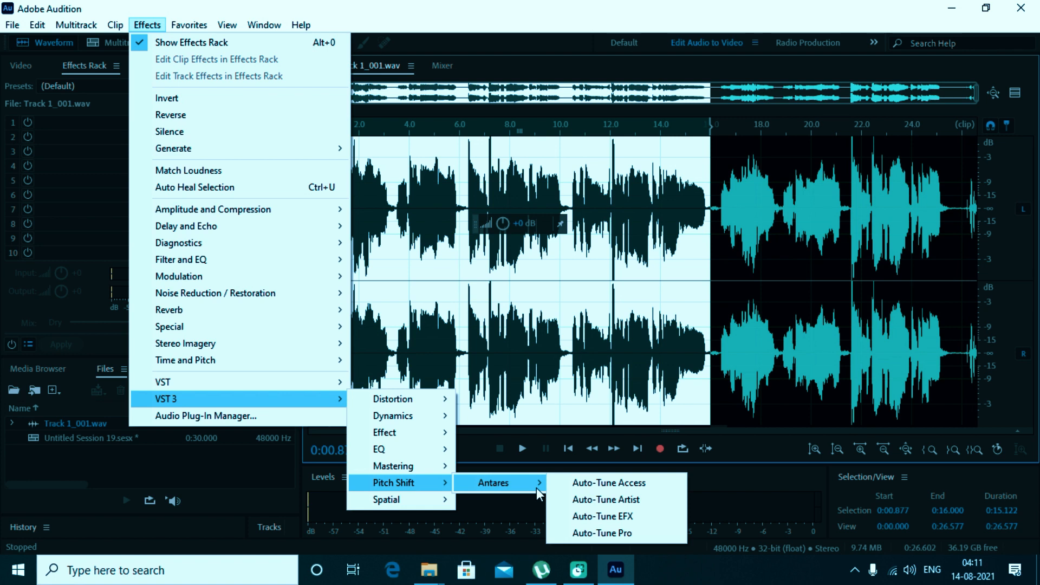
pyautogui.click(630, 487)
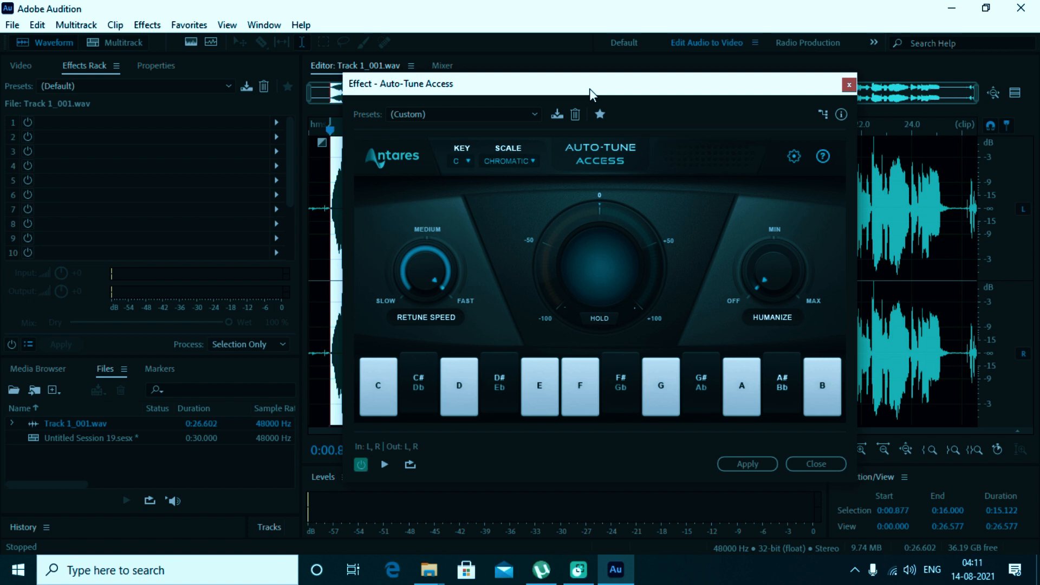
pyautogui.moveTo(589, 89); pyautogui.dragTo(576, 34)
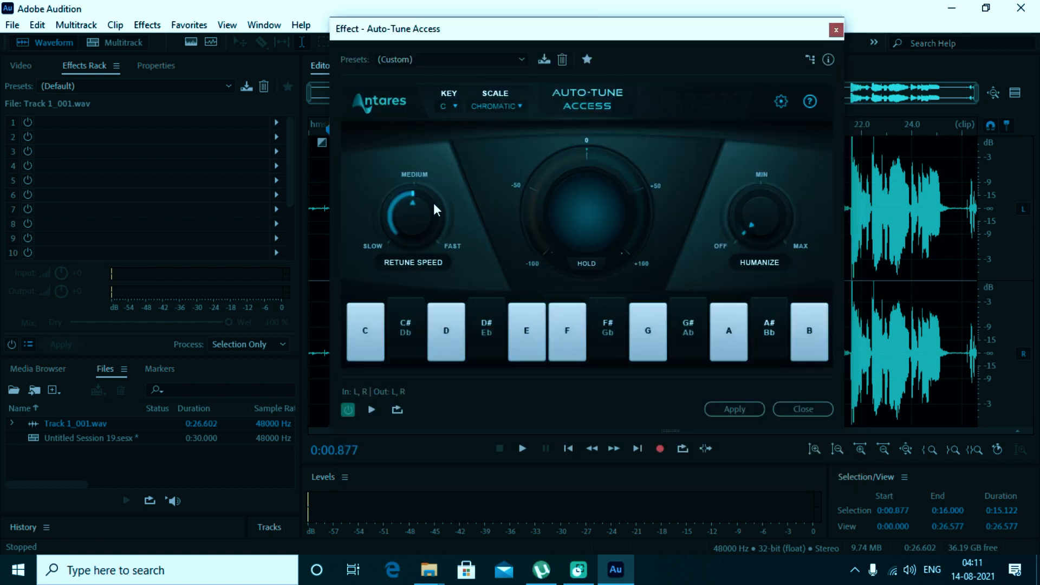
# - Examine the key and scale choices in Auto-Tune Access and close the effect without applying it
pyautogui.click(453, 106)
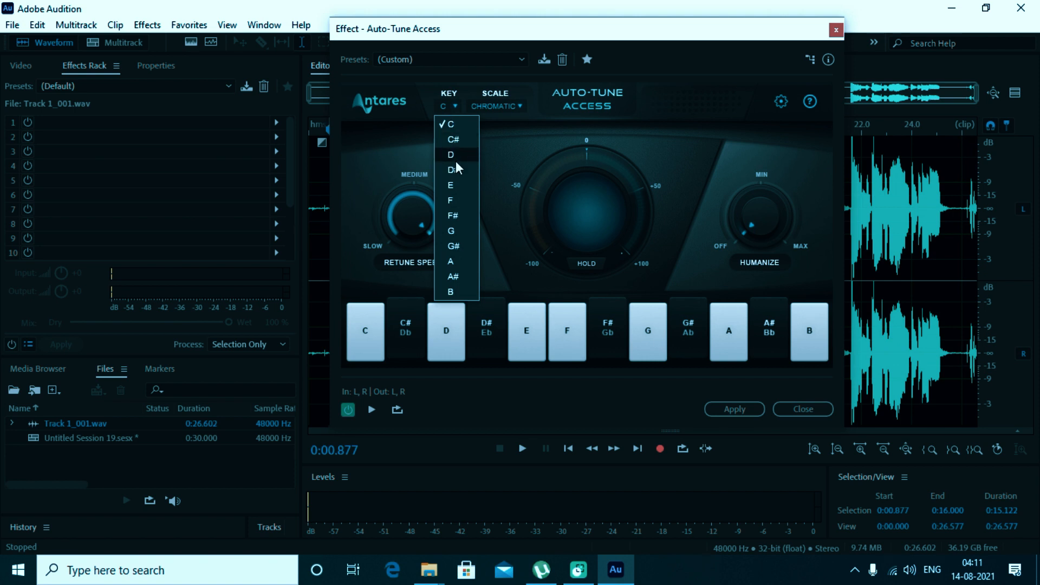
pyautogui.click(455, 105)
pyautogui.click(456, 105)
pyautogui.click(456, 105)
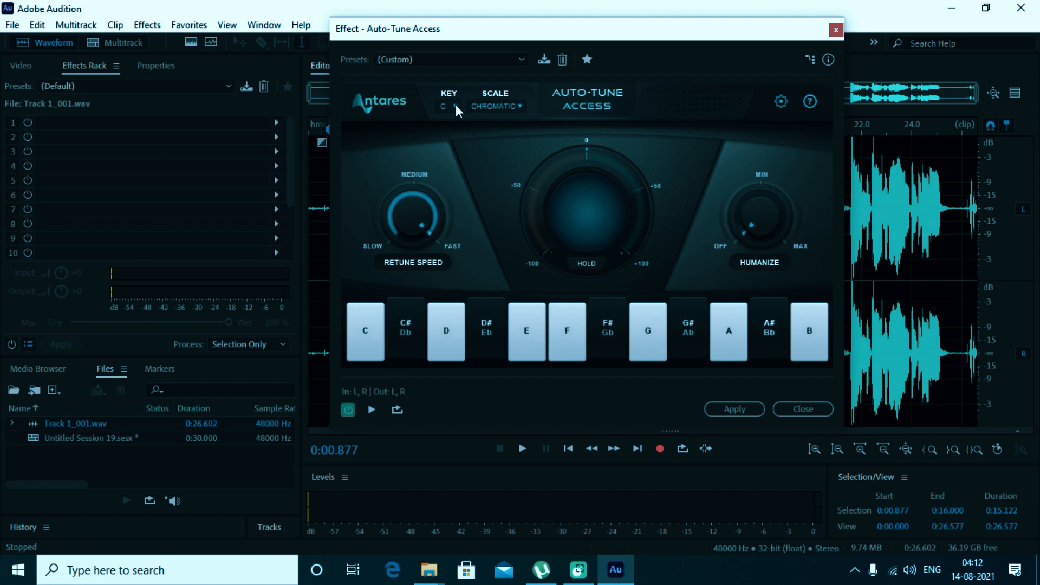
pyautogui.click(495, 106)
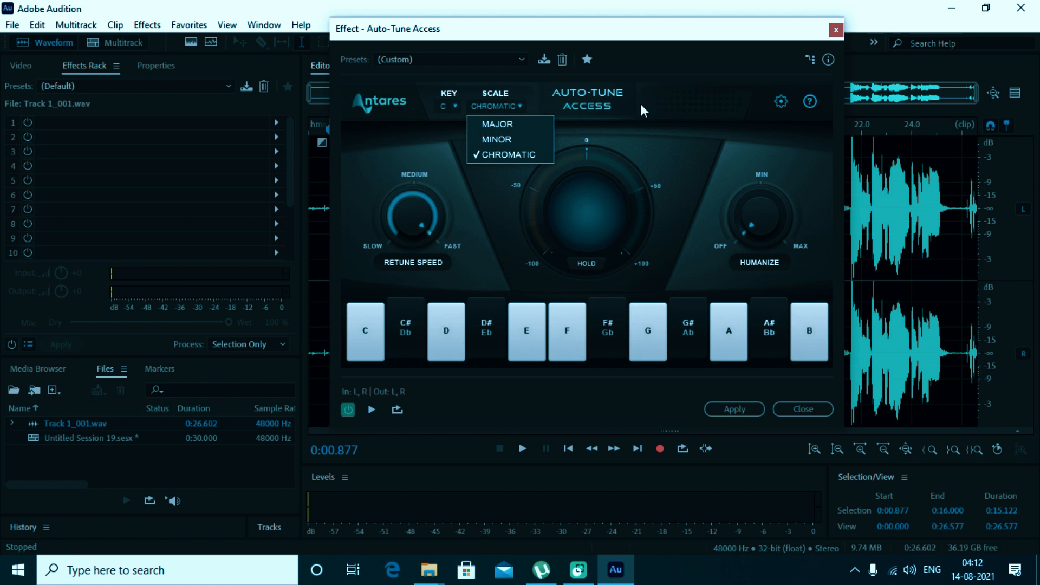
pyautogui.click(672, 90)
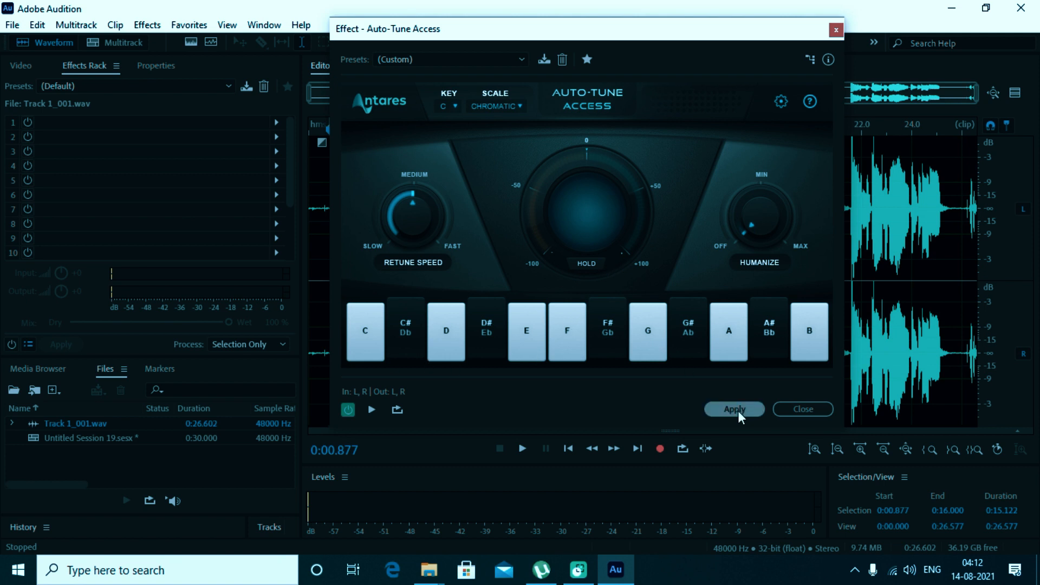
pyautogui.click(790, 411)
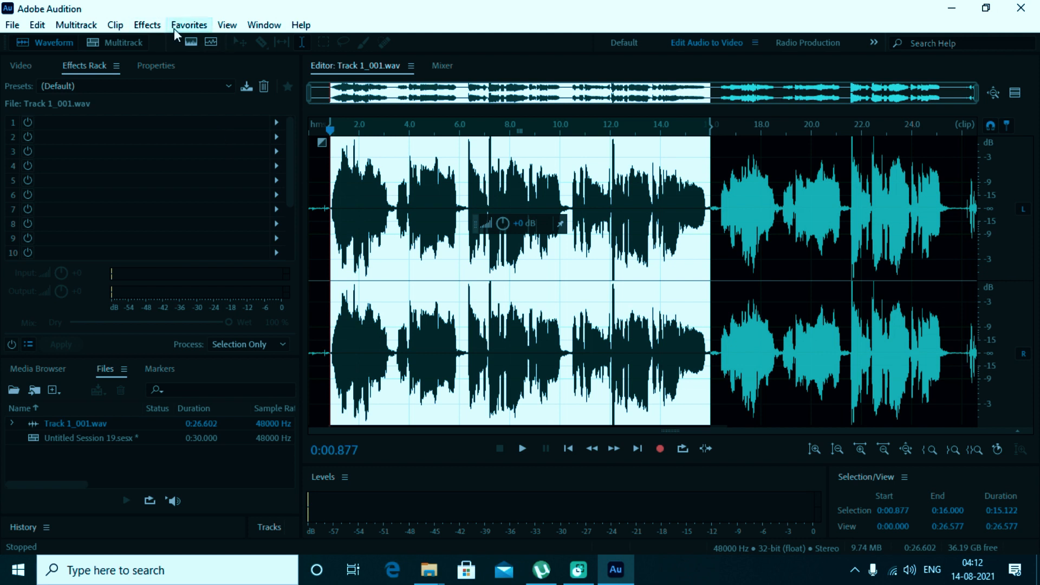
# - Open the Antares Auto-Tune Pro effect, look over its input type and other controls, and close it without applying
pyautogui.click(147, 25)
pyautogui.moveTo(184, 401)
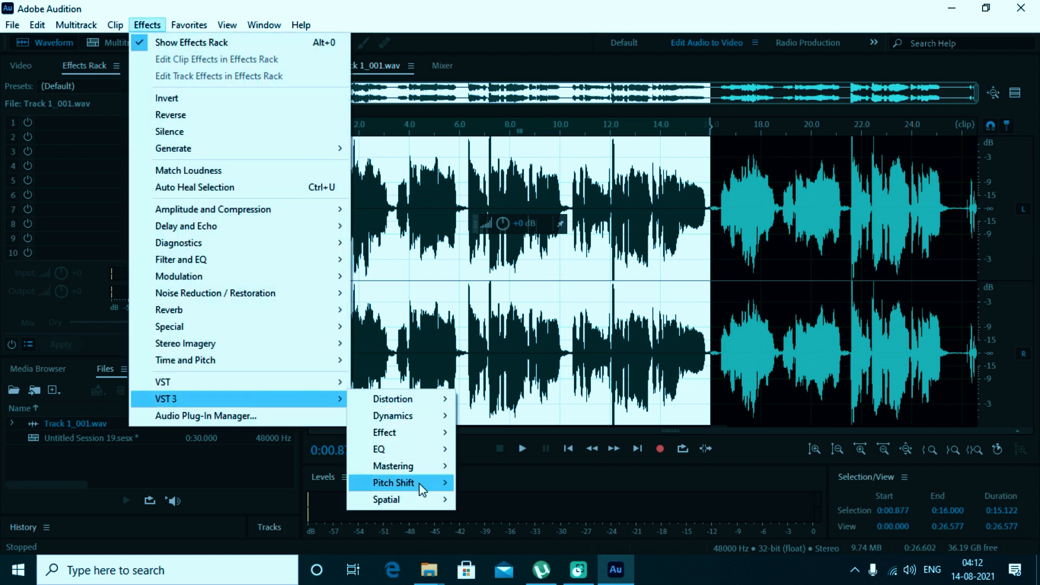
pyautogui.moveTo(422, 489)
pyautogui.moveTo(501, 486)
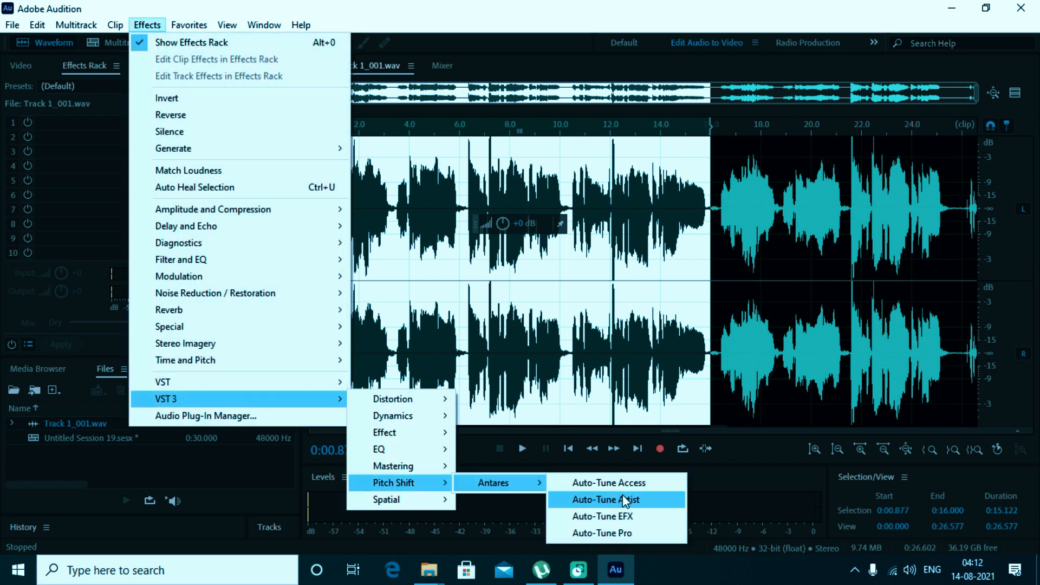
pyautogui.click(620, 532)
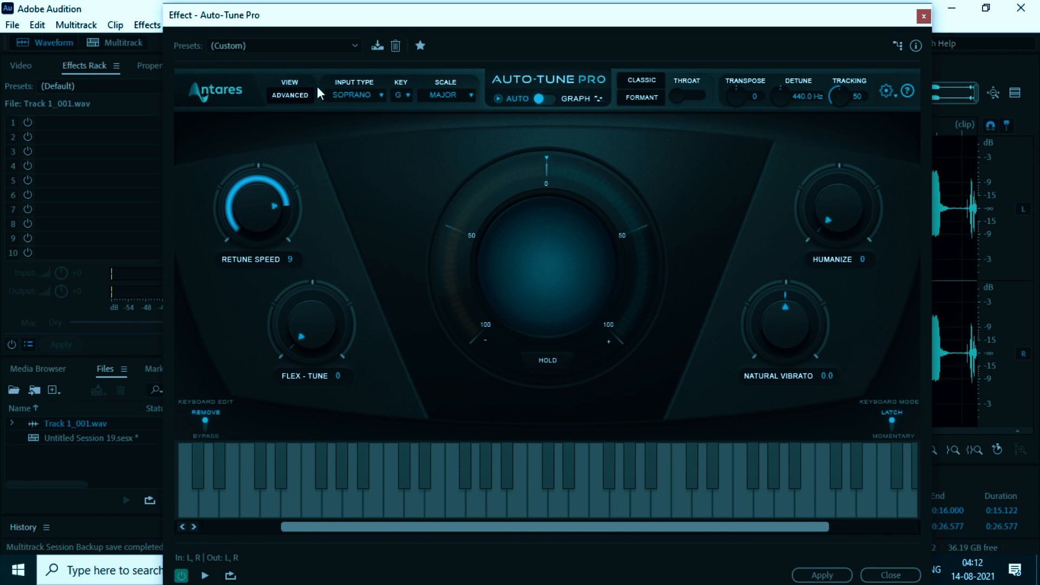
pyautogui.click(369, 92)
pyautogui.click(369, 92)
pyautogui.click(924, 16)
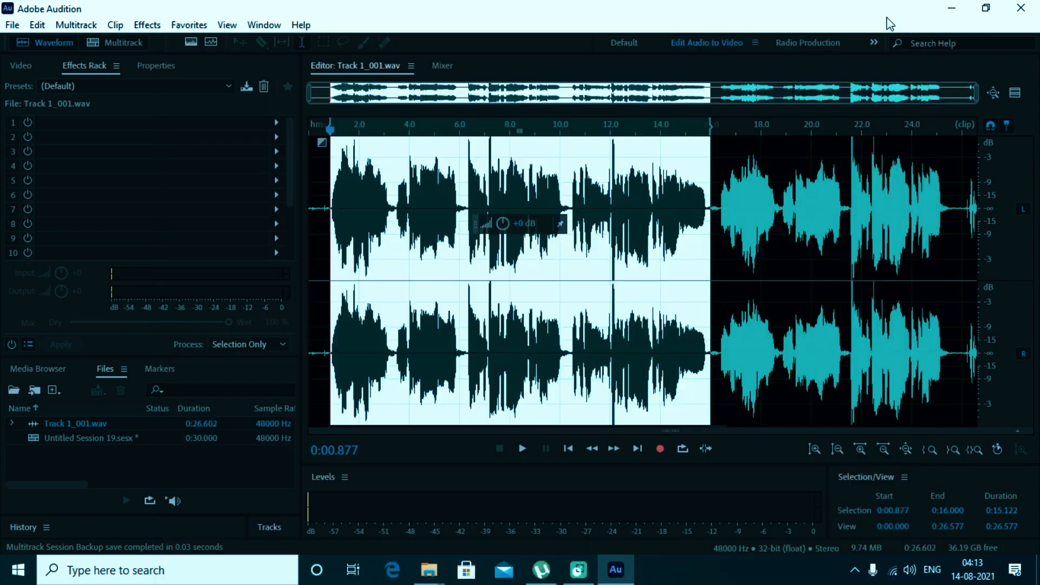
# - Open the Antares Auto-Tune Artist effect, look over its controls, and close it without applying
pyautogui.click(149, 25)
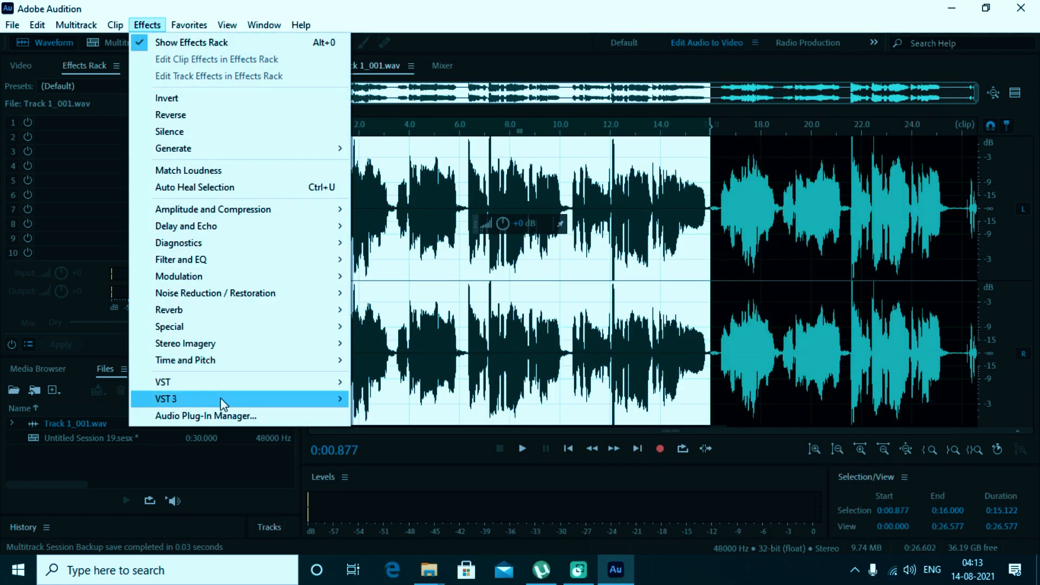
pyautogui.moveTo(251, 399)
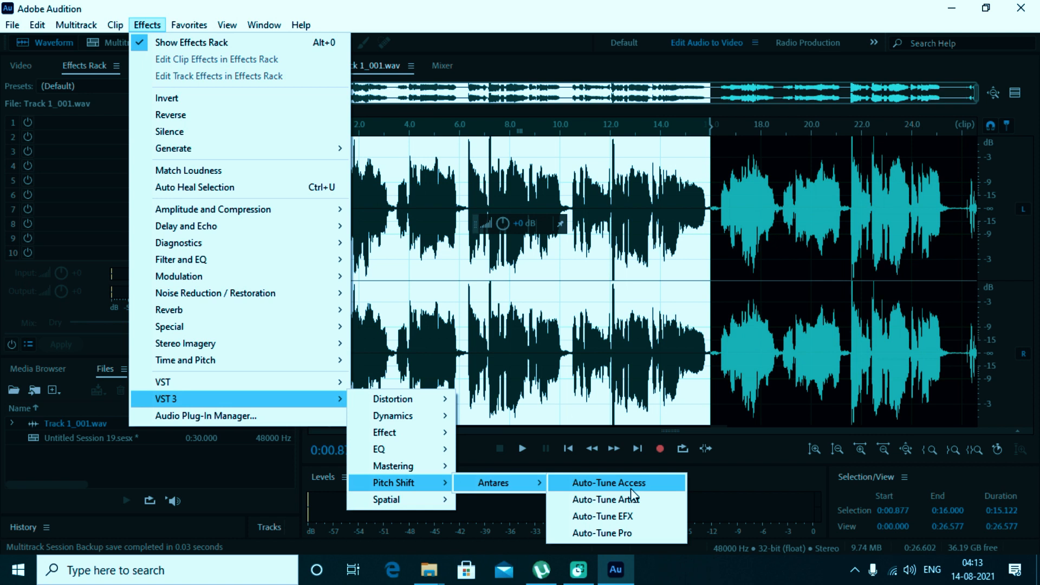
pyautogui.click(632, 497)
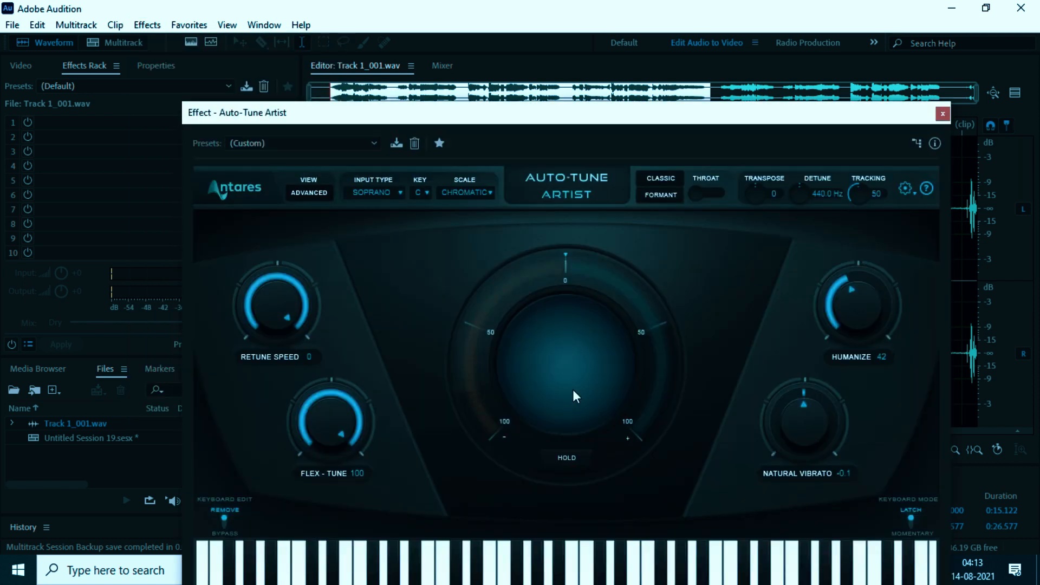
pyautogui.moveTo(592, 117); pyautogui.dragTo(576, 38)
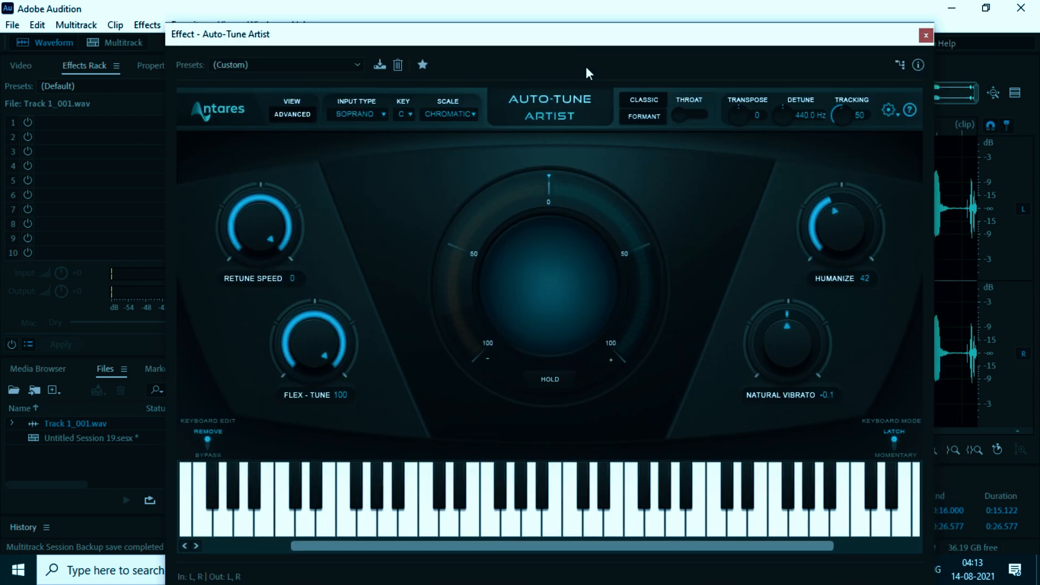
pyautogui.click(925, 36)
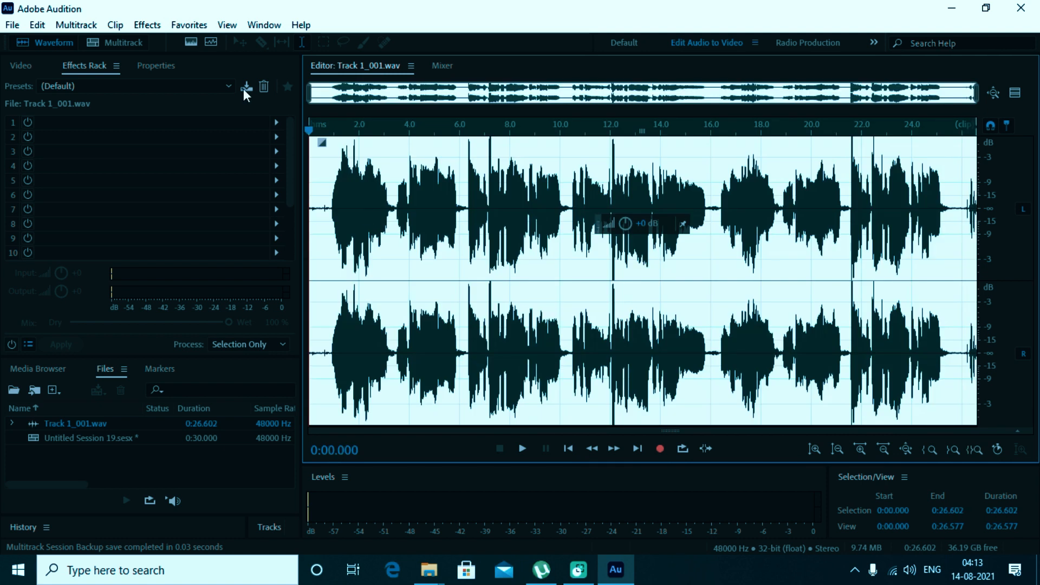
# - Play the entire recording through the Antares Auto-Key VST 3 effect to detect its key, and close the effect without applying
pyautogui.click(147, 25)
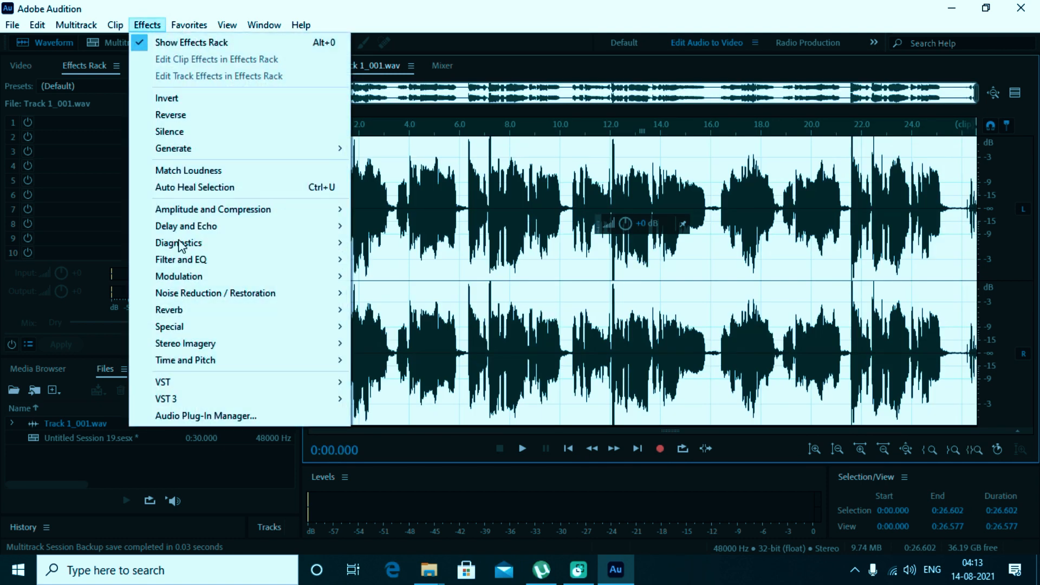
pyautogui.moveTo(206, 403)
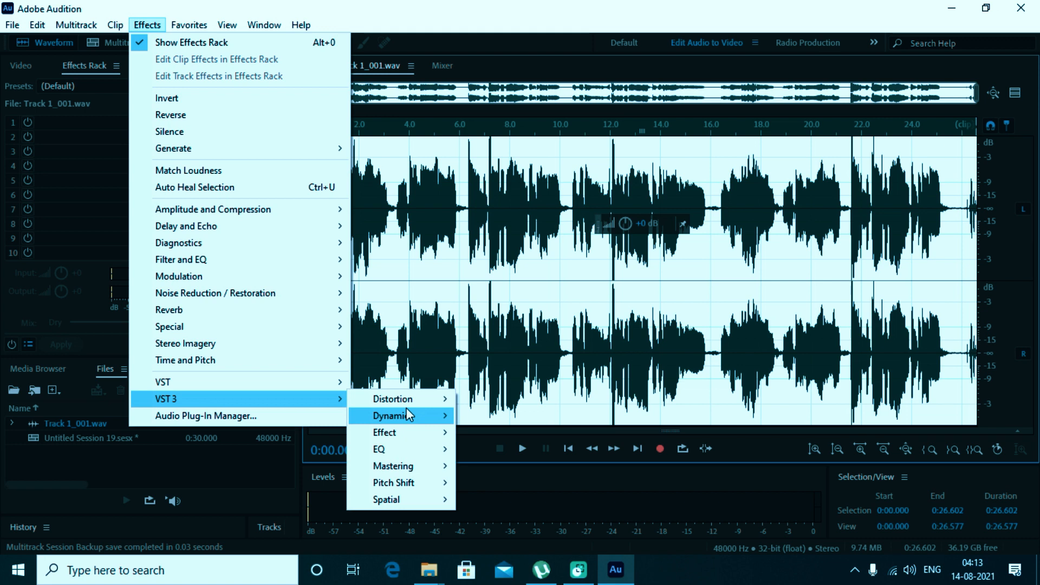
pyautogui.moveTo(411, 432)
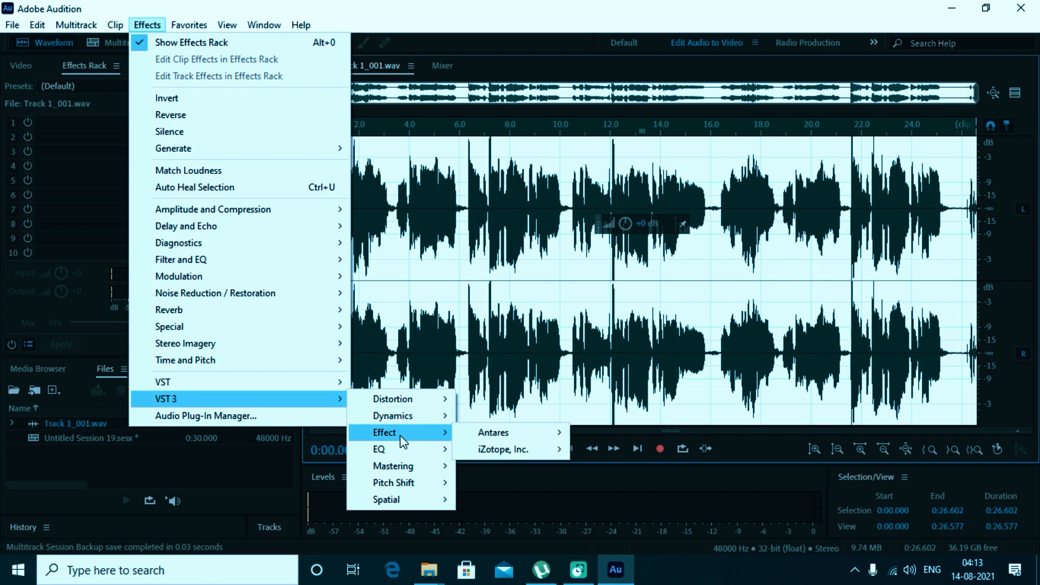
pyautogui.moveTo(524, 434)
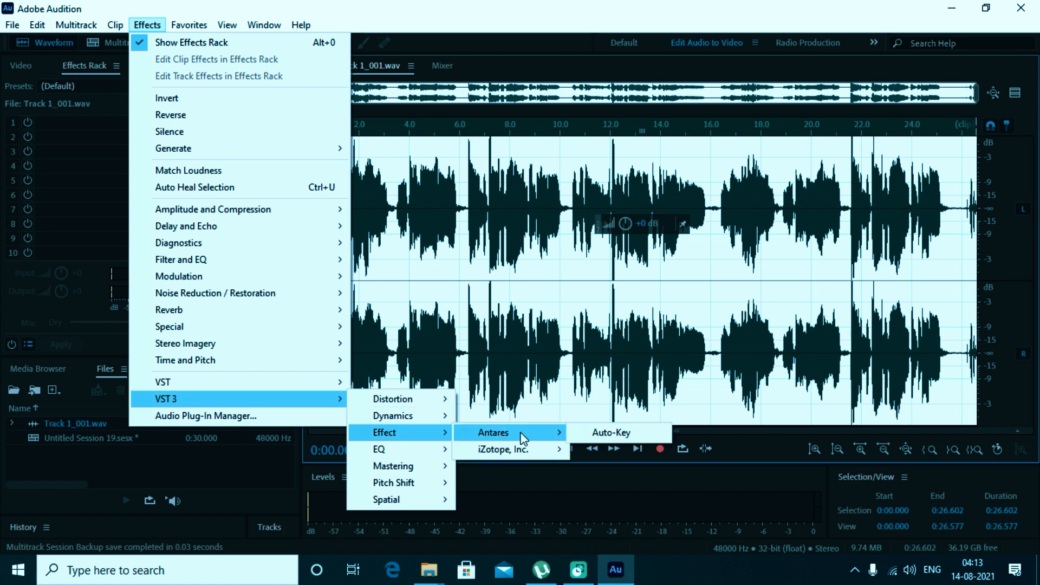
pyautogui.click(616, 436)
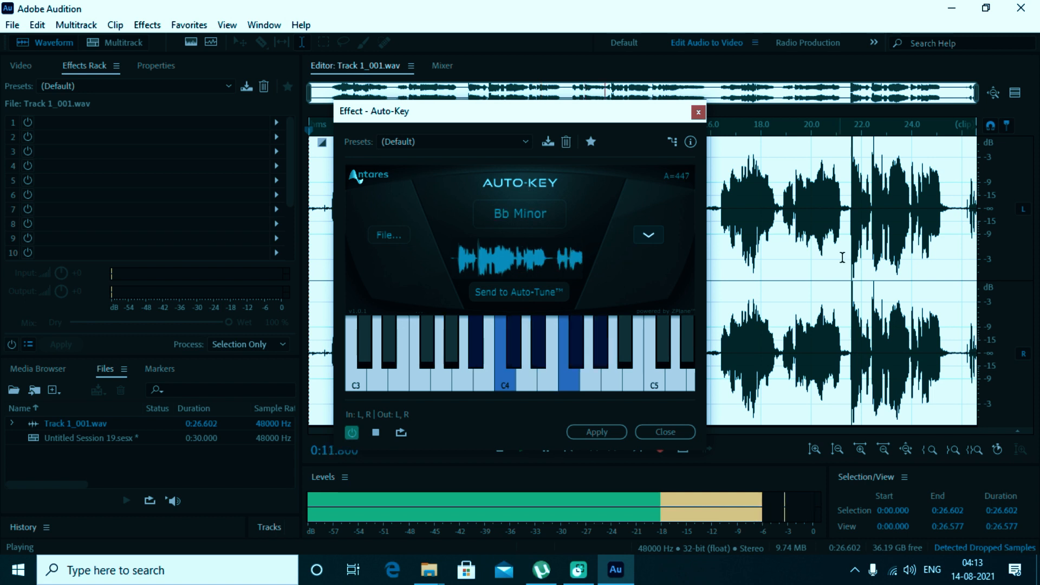
pyautogui.moveTo(559, 115); pyautogui.dragTo(677, 179)
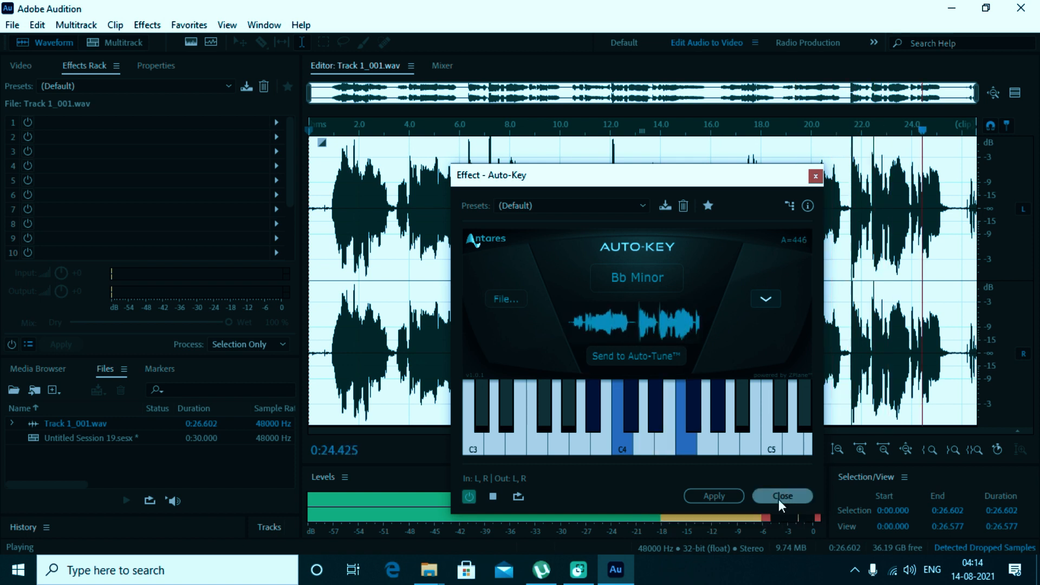
pyautogui.click(815, 176)
# - Close Adobe Audition without saving the changes to Untitled Session 19.sesx, and refresh the Windows desktop
pyautogui.click(1020, 8)
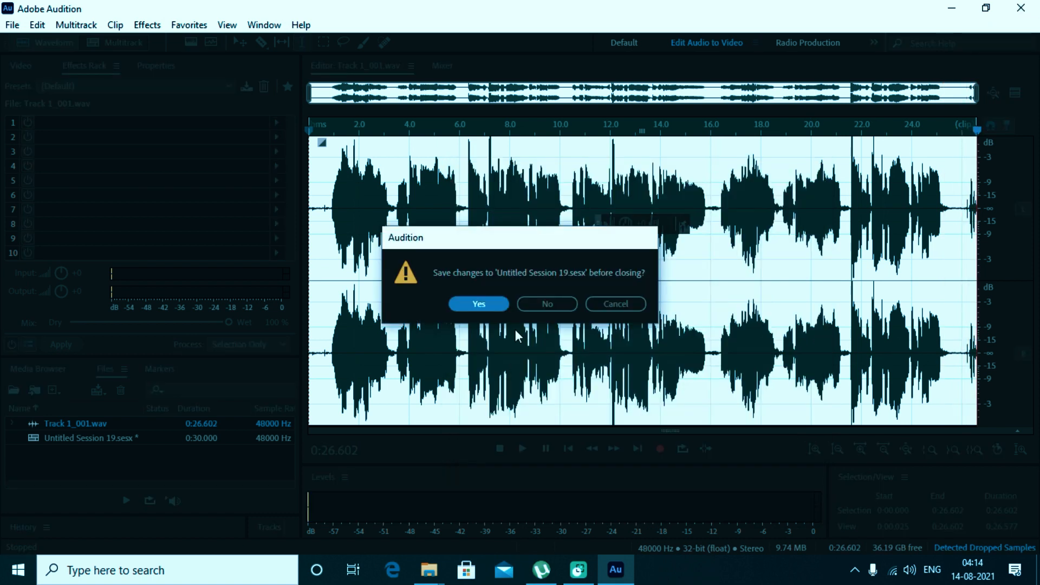
pyautogui.click(548, 303)
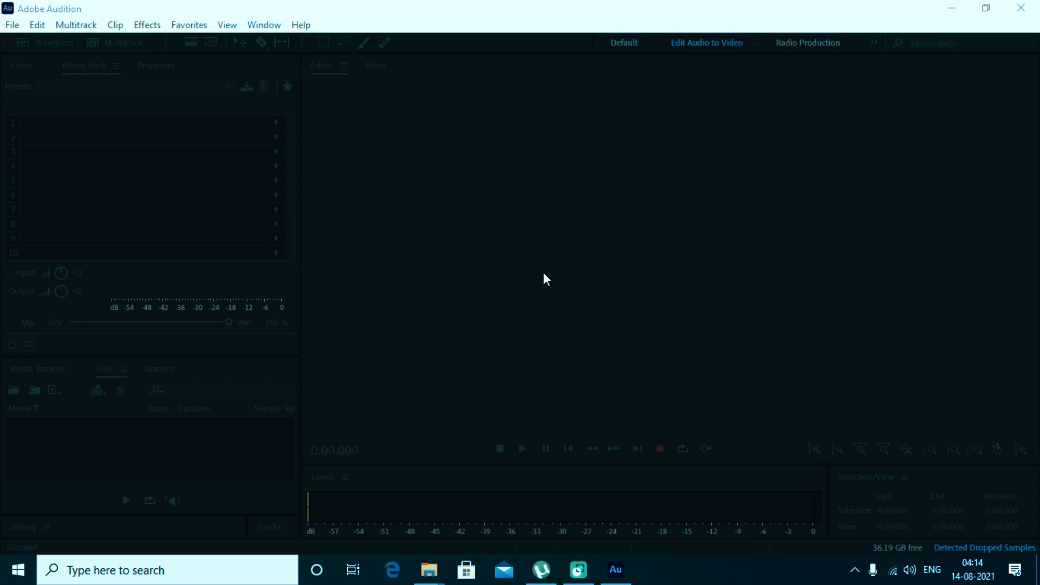
pyautogui.rightClick(434, 171)
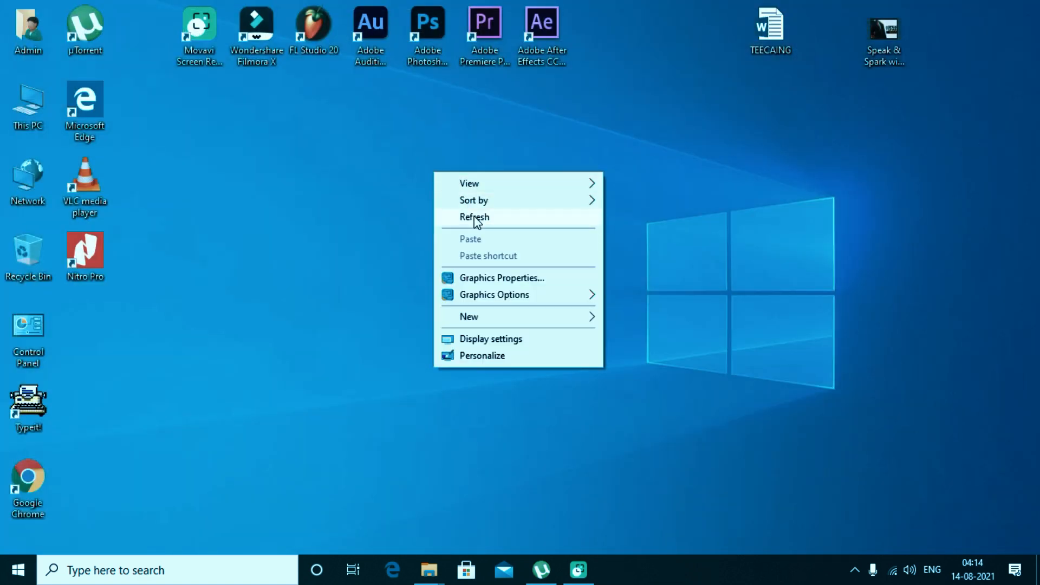
pyautogui.click(475, 219)
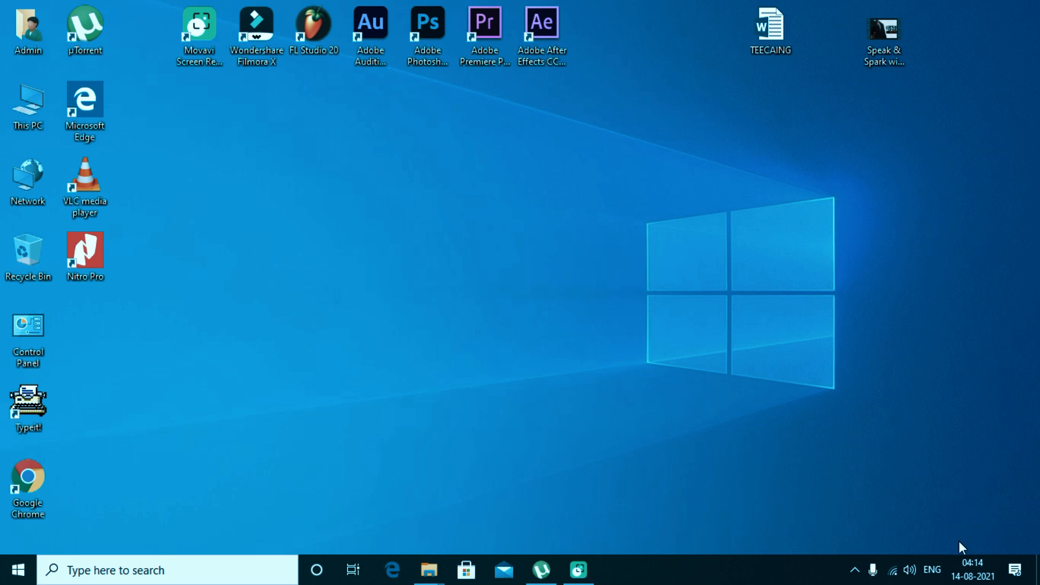